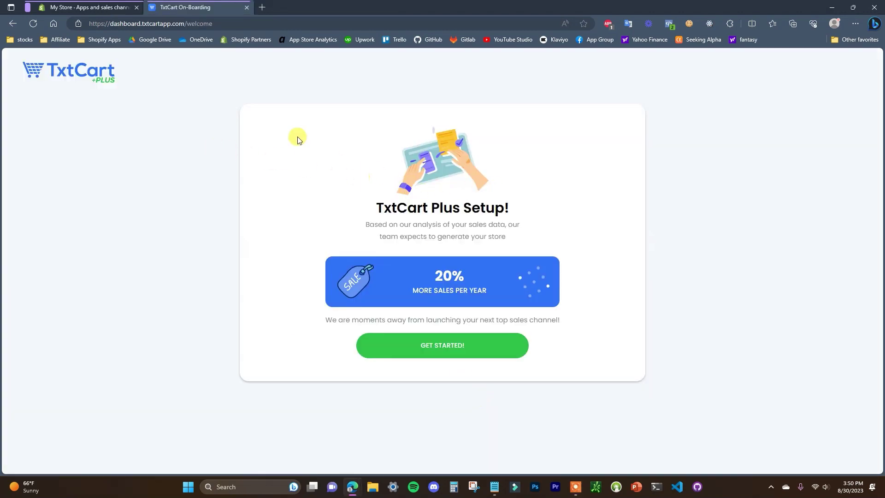
# Start the TxtCart Plus setup and select the Starter plan.
pyautogui.click(492, 358)
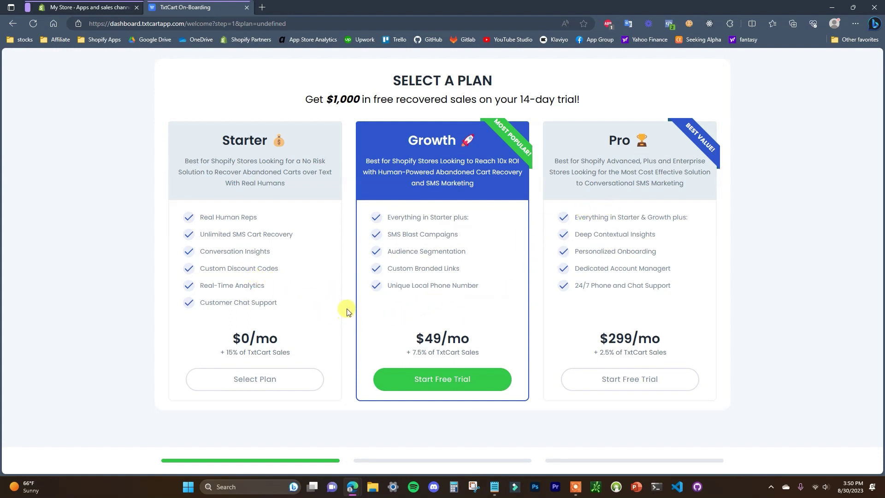
pyautogui.click(267, 386)
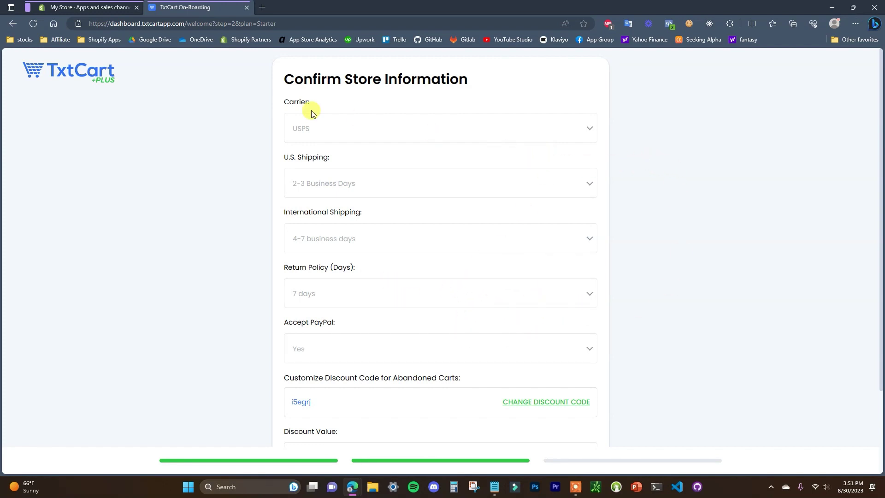
# Set the carrier to USPS, U.S. shipping to 2-3 Business Days and international shipping to 4-7 business days.
pyautogui.click(559, 130)
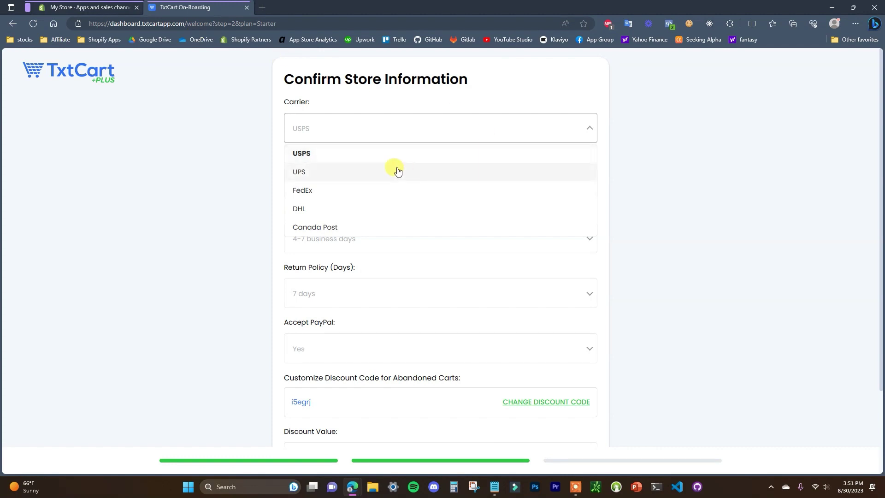
pyautogui.click(355, 154)
pyautogui.click(585, 190)
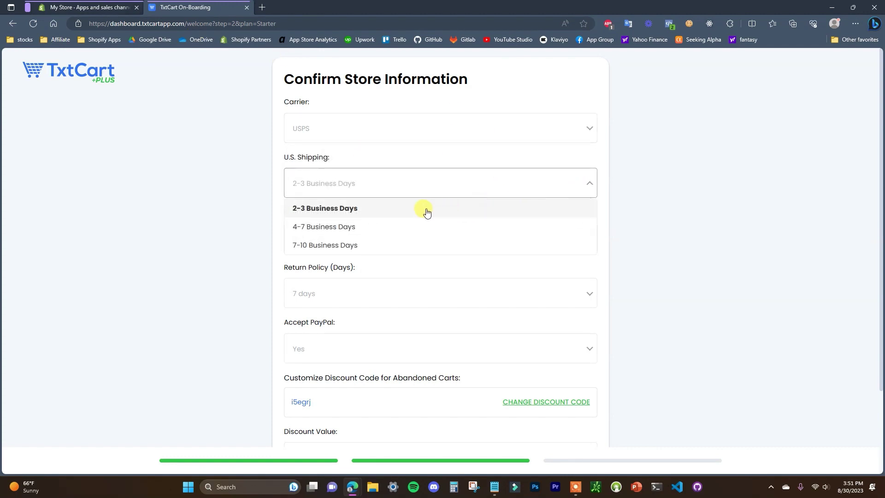
pyautogui.click(361, 208)
pyautogui.scroll(-2, 483, 247)
pyautogui.click(539, 183)
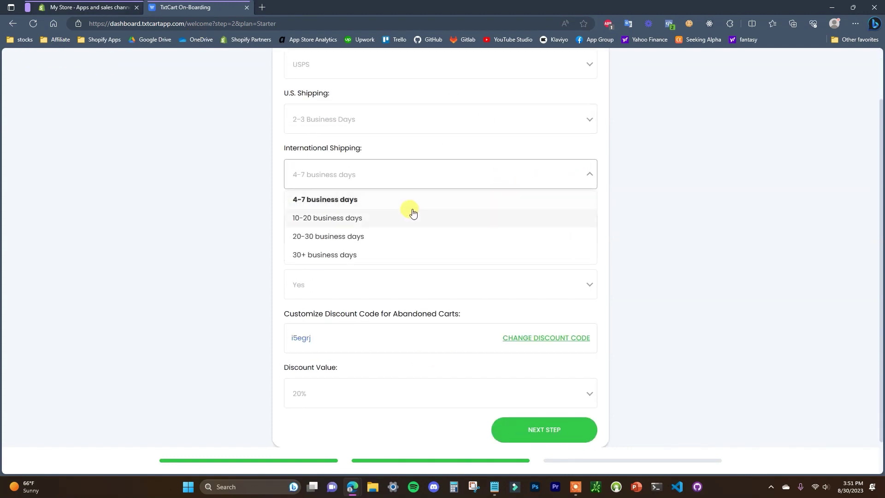
pyautogui.click(395, 201)
pyautogui.scroll(2, 521, 212)
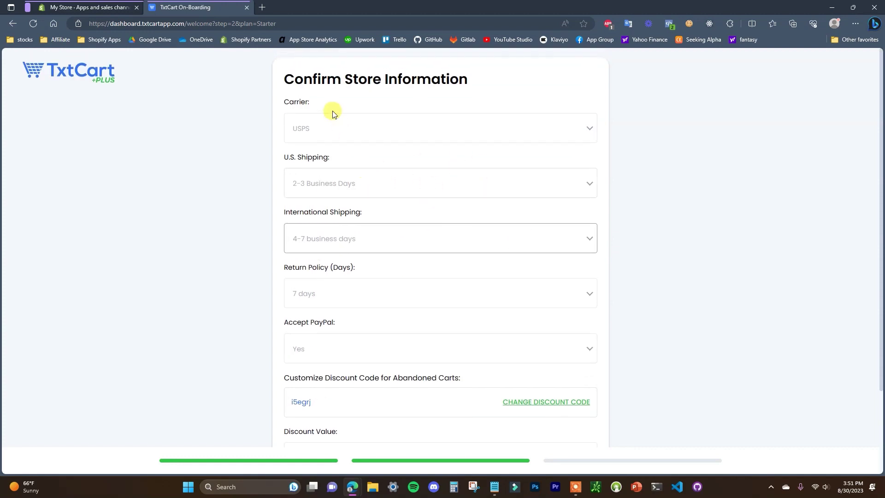
# Set Accept PayPal to No in the store information.
pyautogui.scroll(-2, 396, 193)
pyautogui.scroll(-1, 403, 193)
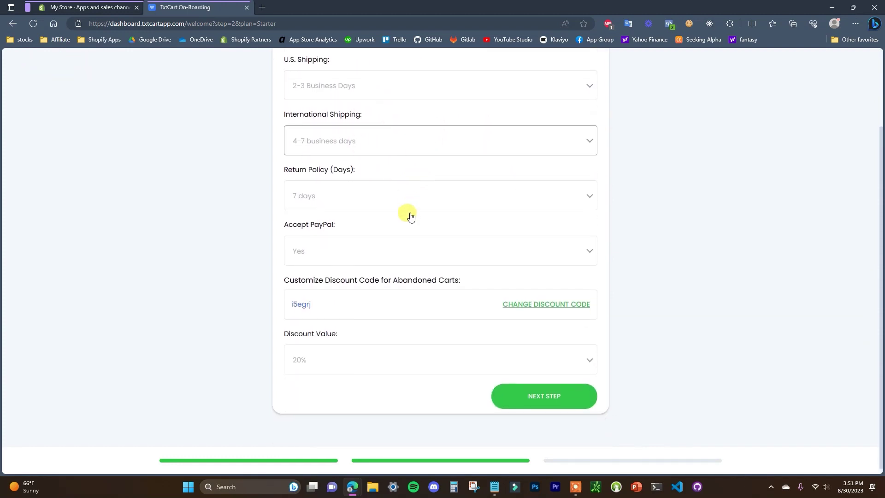
pyautogui.click(575, 250)
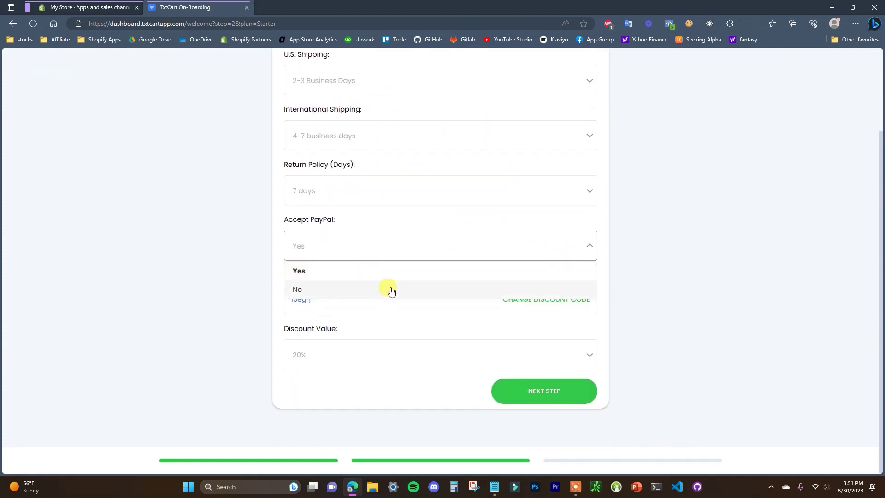
pyautogui.click(639, 268)
pyautogui.click(366, 252)
pyautogui.click(322, 289)
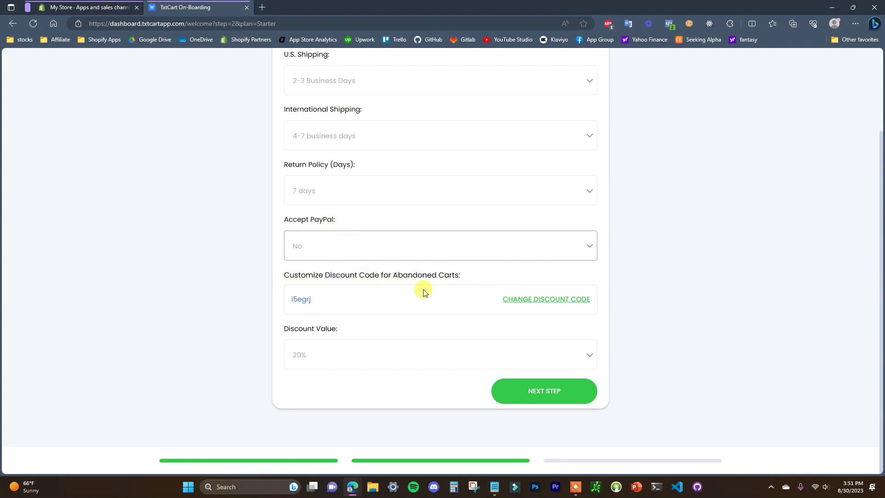
# Generate a new discount code for abandoned carts.
pyautogui.click(529, 302)
pyautogui.click(529, 302)
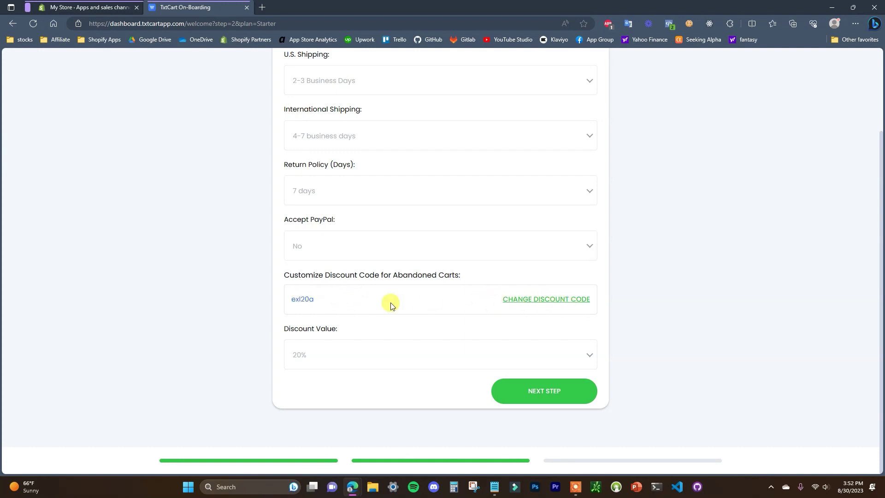
pyautogui.click(372, 361)
pyautogui.click(681, 375)
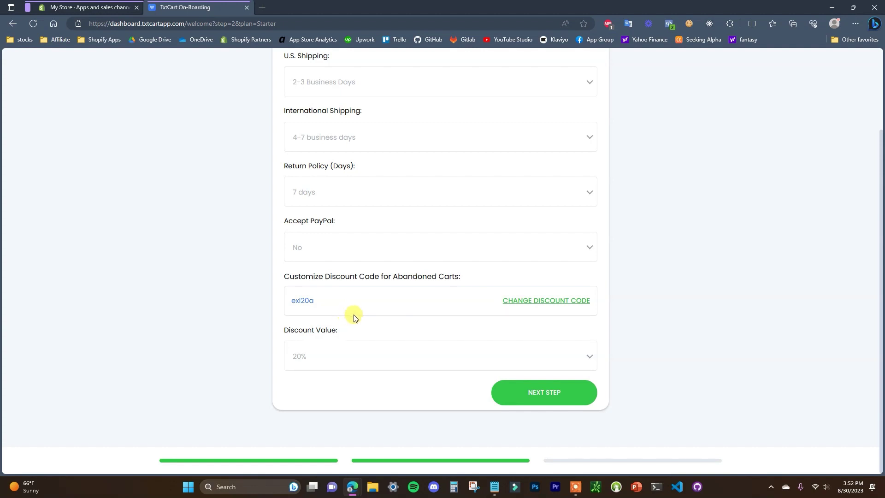
# Choose 20% as the discount value and continue to the compliance settings.
pyautogui.click(574, 354)
pyautogui.scroll(-1, 645, 385)
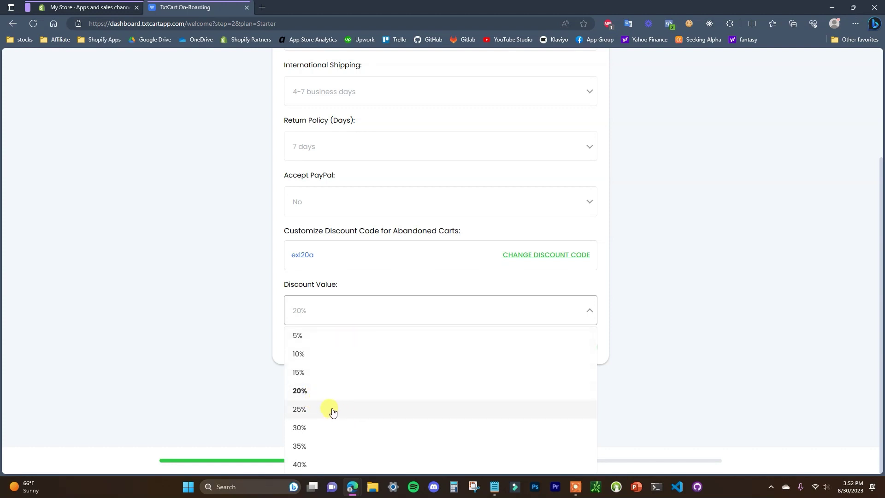
pyautogui.click(326, 393)
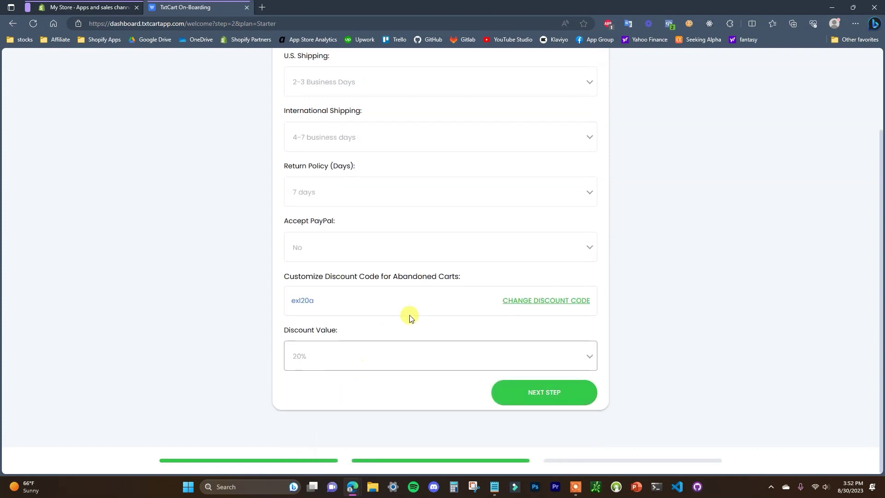
pyautogui.click(548, 396)
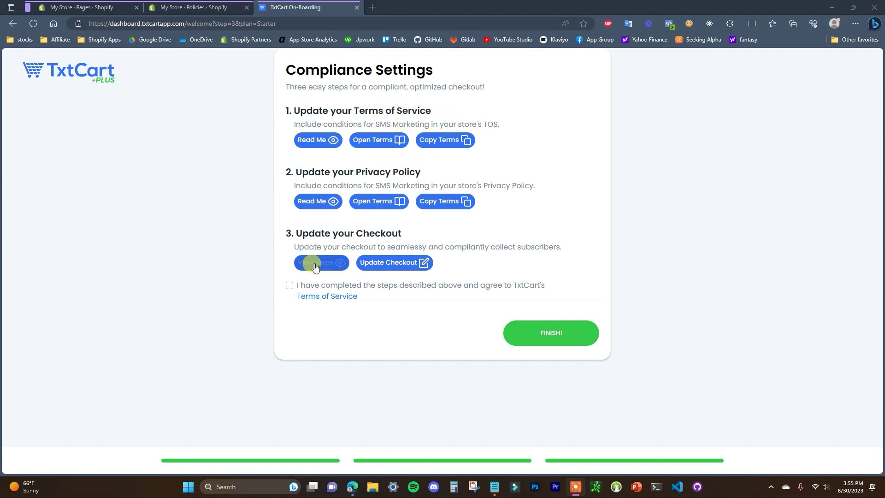
# Copy TxtCart's additional Terms of Service, paste them at the end of the Shopify Terms page and save the page.
pyautogui.click(311, 146)
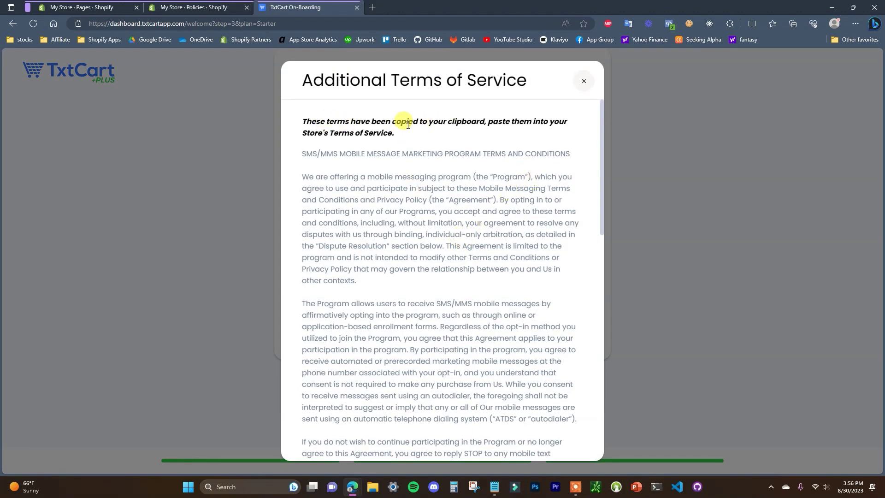
pyautogui.click(582, 83)
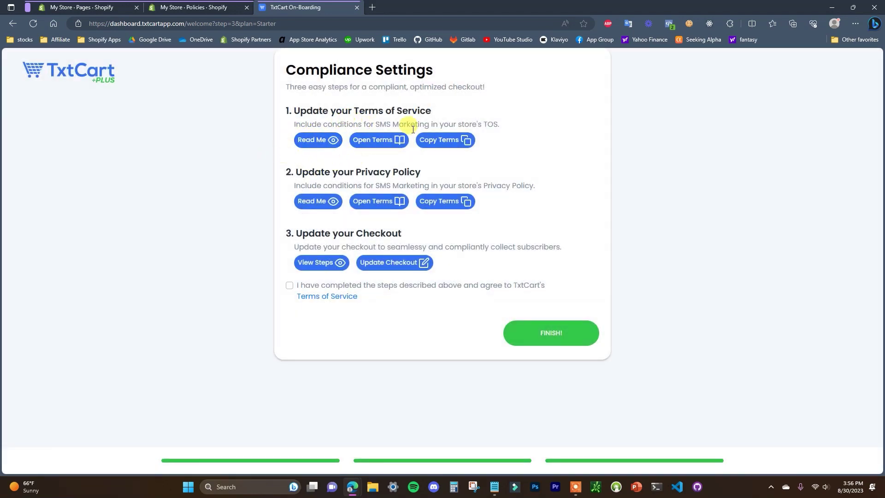
pyautogui.click(119, 5)
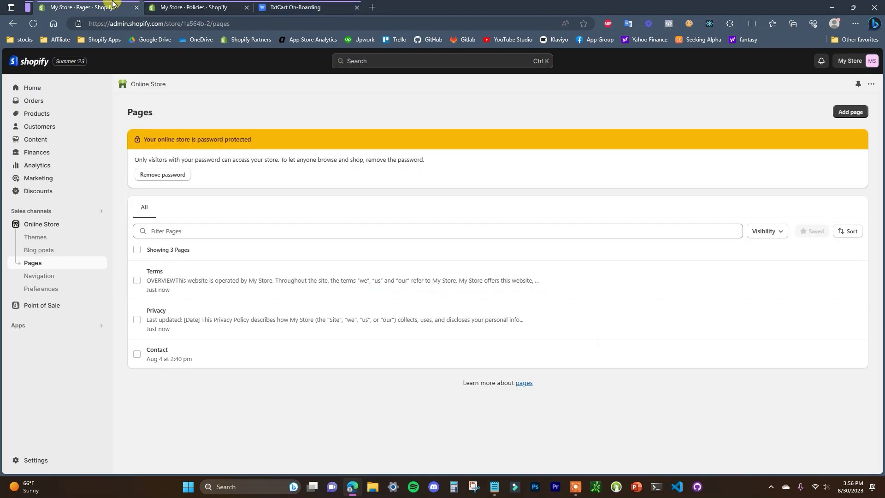
pyautogui.click(159, 275)
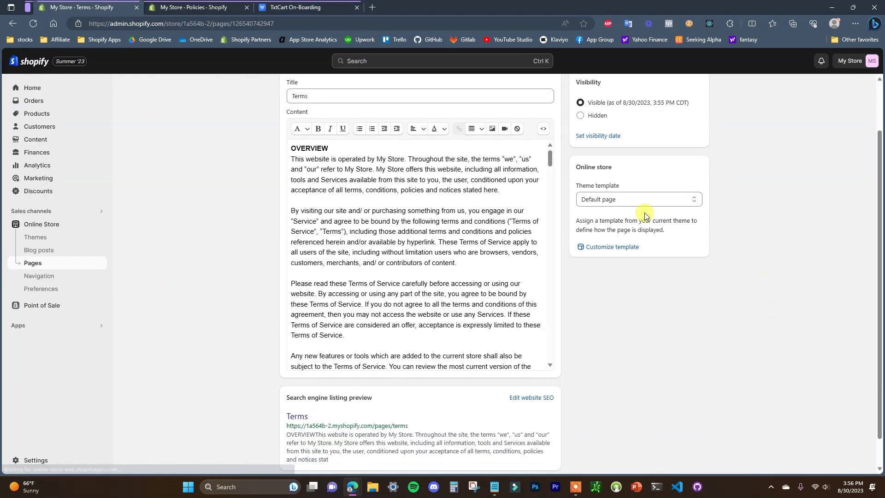
pyautogui.moveTo(549, 161); pyautogui.dragTo(553, 366)
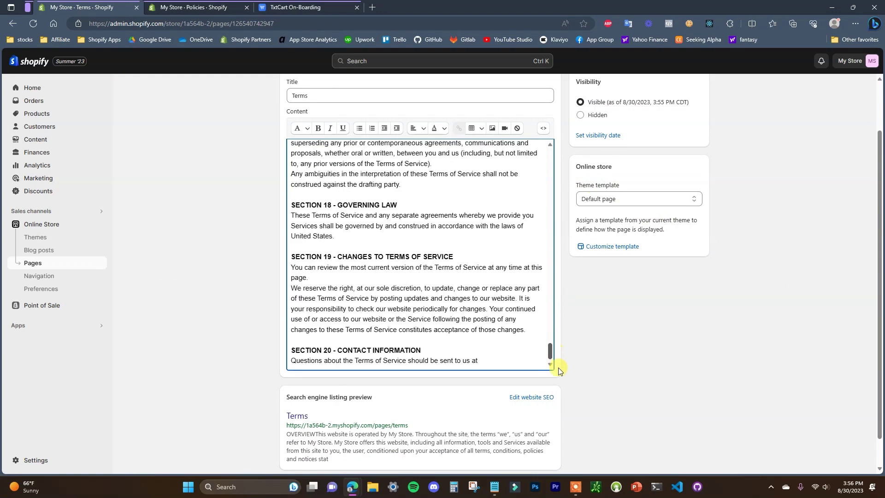
pyautogui.click(506, 358)
pyautogui.hotkey('ctrl', 'v')
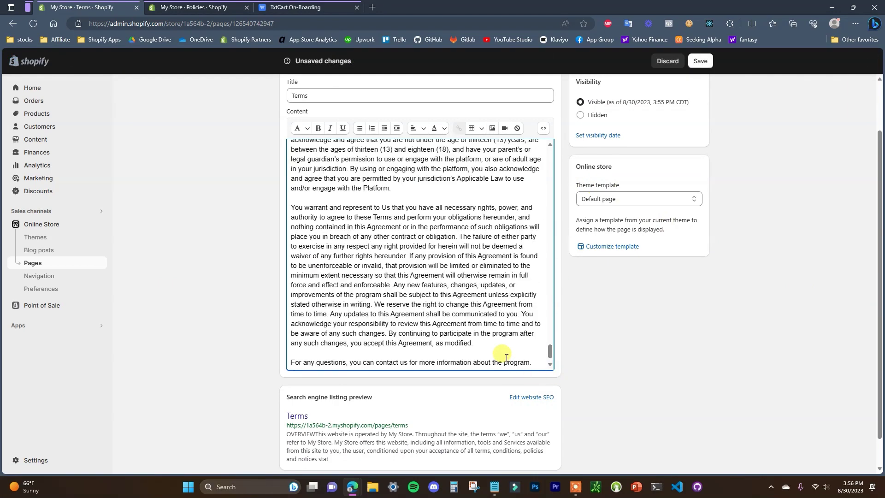
pyautogui.click(700, 61)
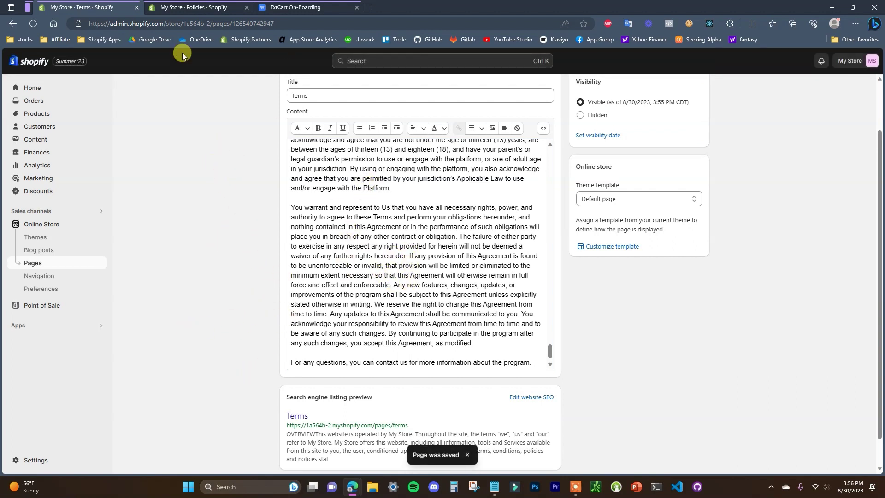
# Review the privacy policy and terms of service in Shopify's Policies settings.
pyautogui.click(187, 7)
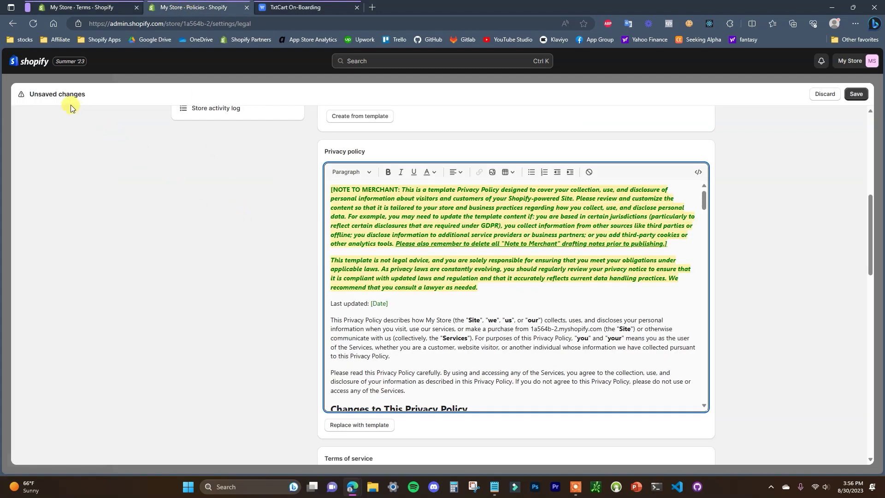
pyautogui.scroll(4, 763, 279)
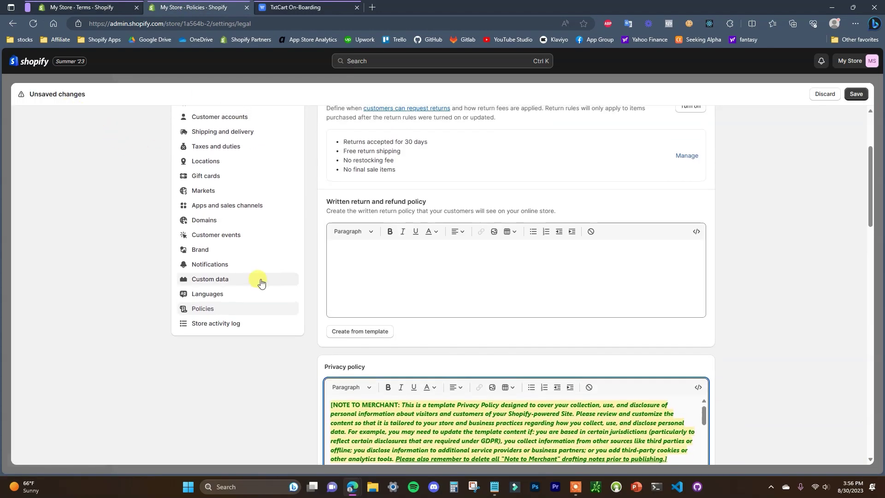
pyautogui.scroll(-8, 305, 272)
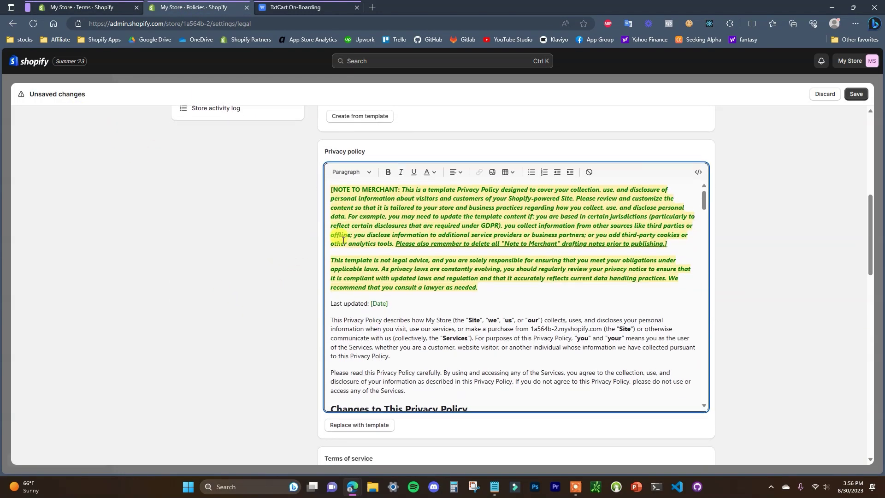
pyautogui.scroll(1, 416, 327)
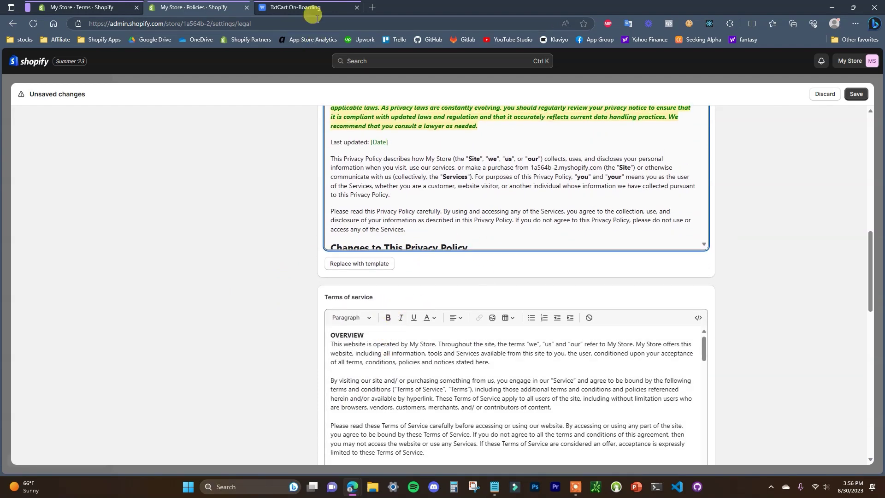
# Copy TxtCart's additional Privacy Policy text and paste it at the end of the Shopify Privacy page's content.
pyautogui.click(300, 5)
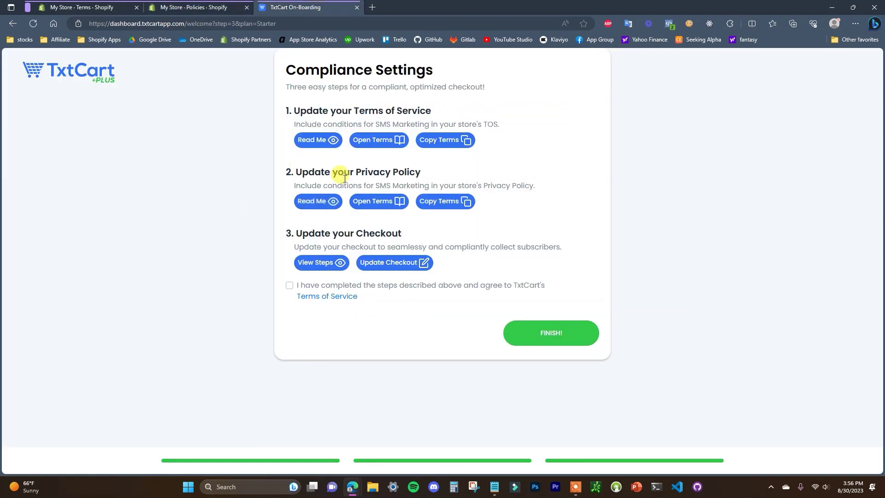
pyautogui.click(317, 205)
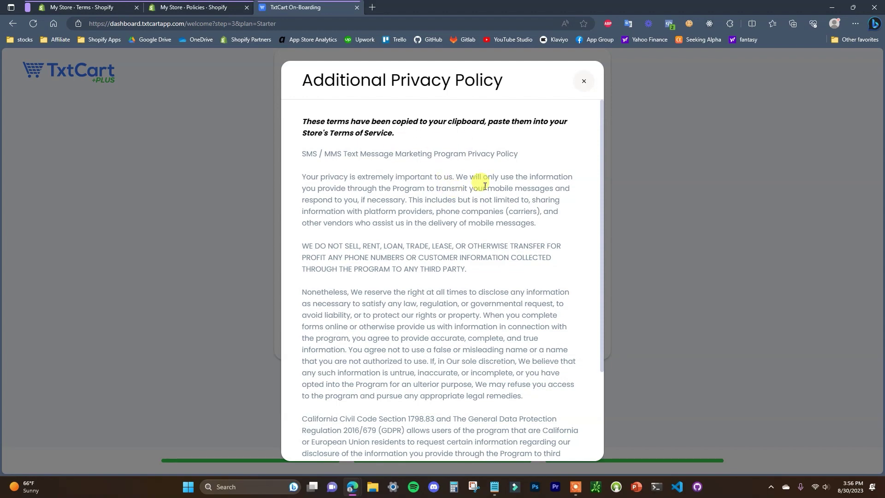
pyautogui.click(94, 8)
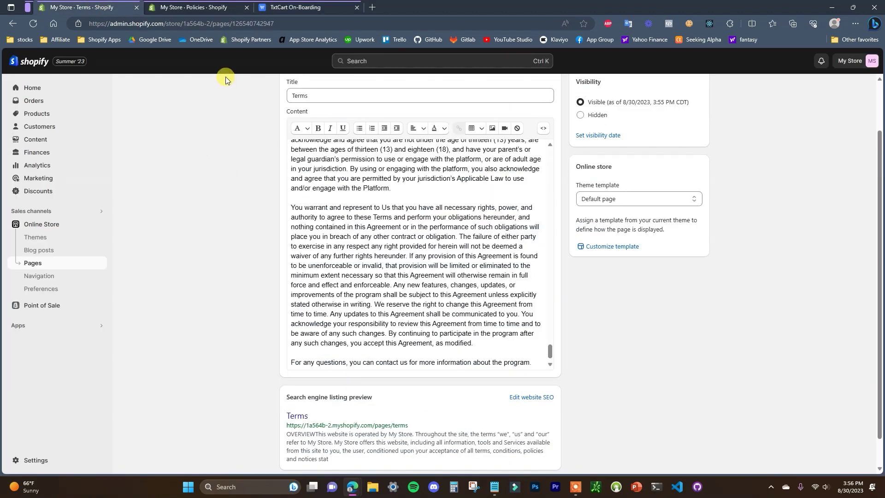
pyautogui.click(59, 263)
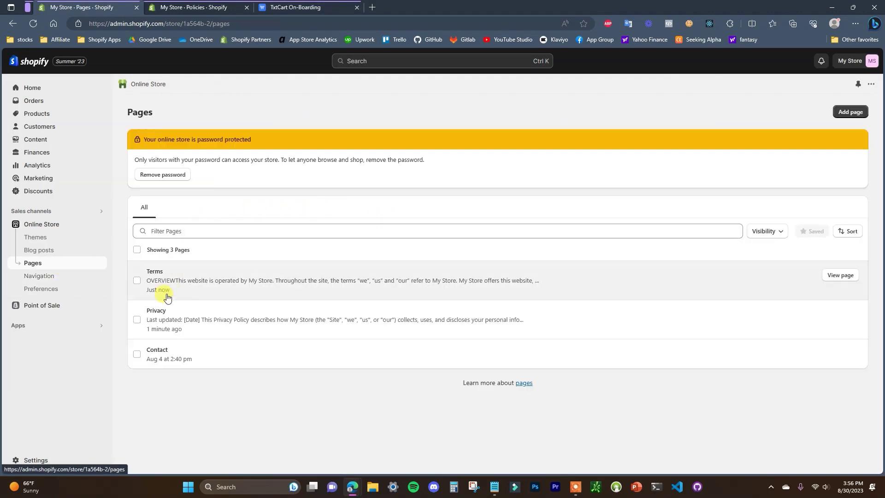
pyautogui.click(157, 312)
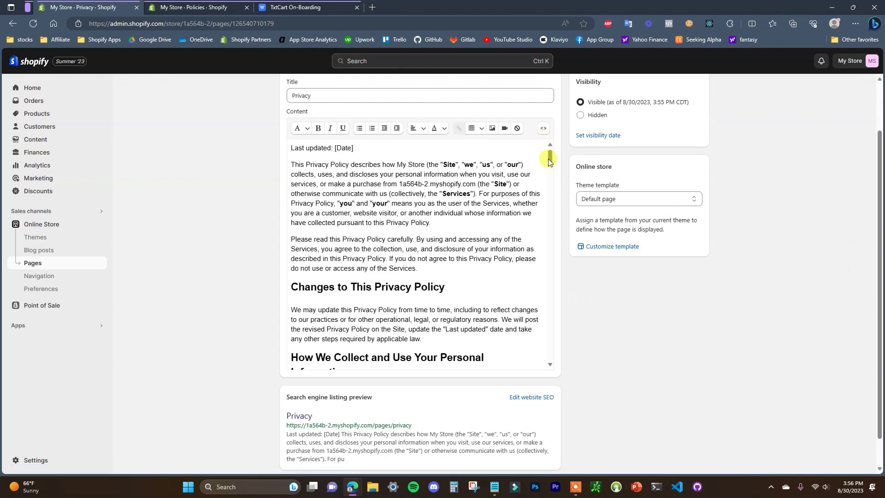
pyautogui.moveTo(550, 152); pyautogui.dragTo(548, 376)
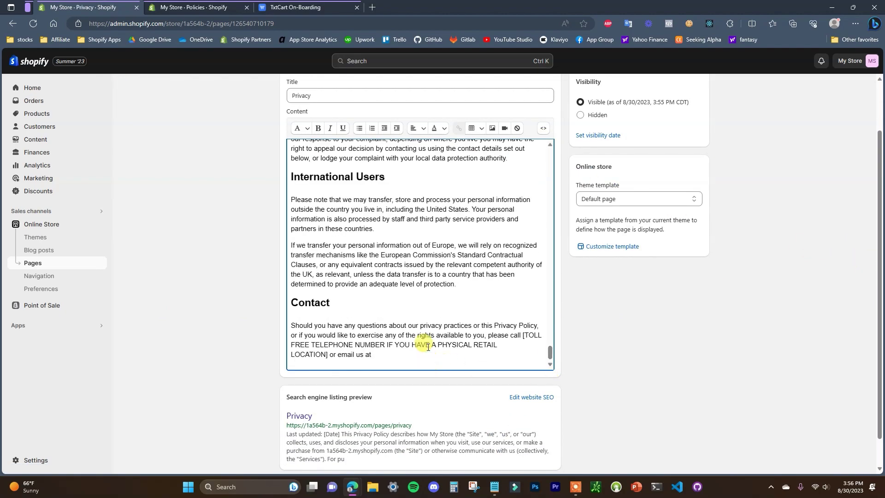
pyautogui.hotkey('ctrl', 'a')
pyautogui.hotkey('ctrl', 'v')
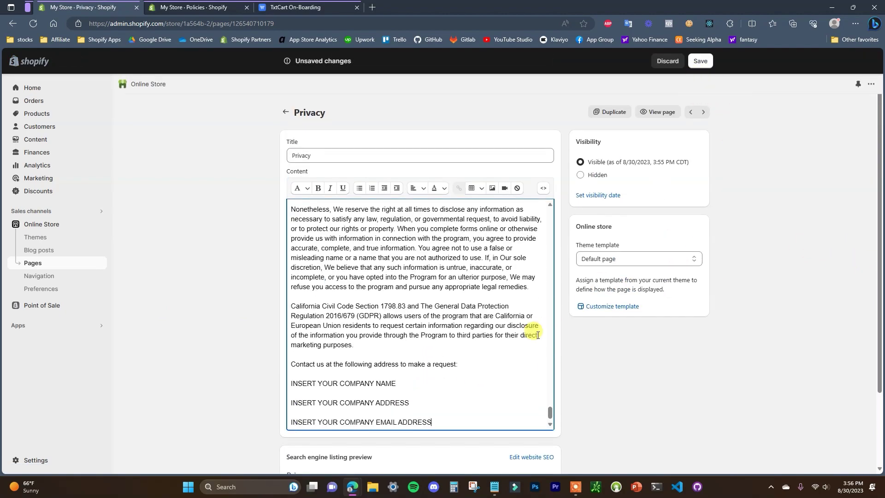
pyautogui.scroll(-1, 431, 404)
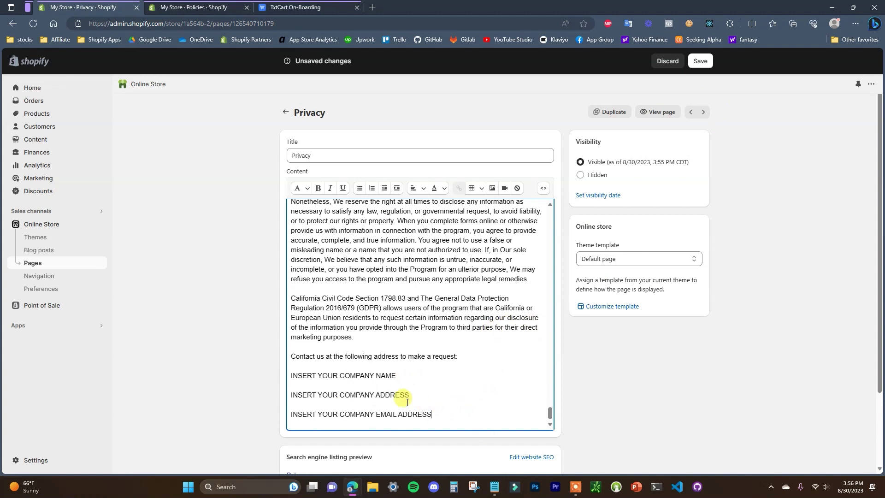
# Examine the company name, address and email placeholders at the end of the Privacy page's content.
pyautogui.moveTo(397, 375); pyautogui.dragTo(298, 376)
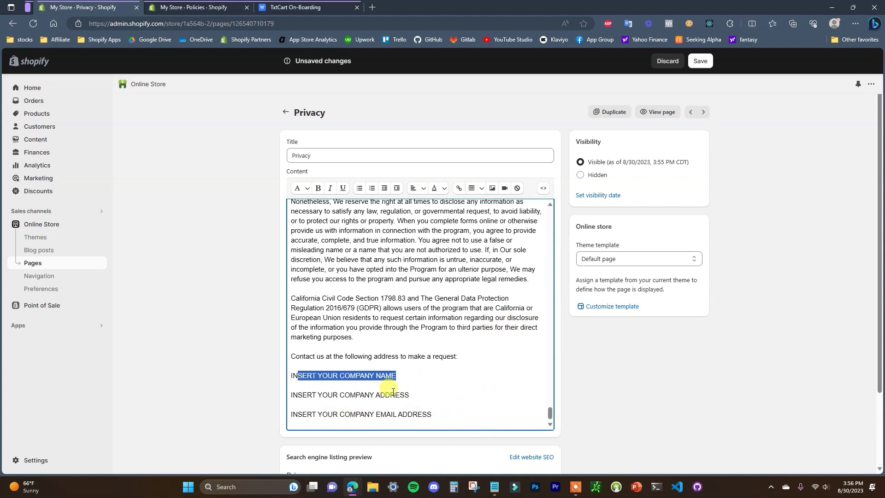
pyautogui.moveTo(408, 395); pyautogui.dragTo(340, 395)
pyautogui.moveTo(432, 414); pyautogui.dragTo(300, 414)
pyautogui.click(406, 405)
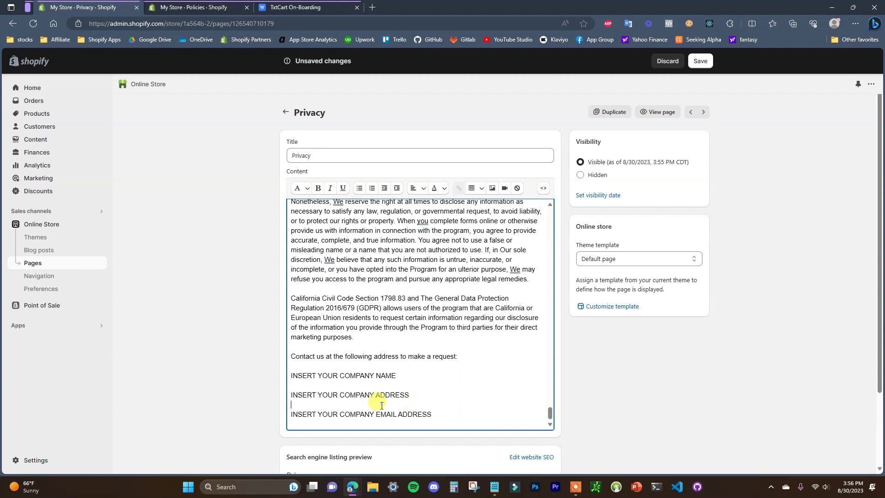
# Save the Privacy page with the added TxtCart privacy text.
pyautogui.scroll(1, 415, 396)
pyautogui.scroll(-3, 421, 378)
pyautogui.scroll(1, 406, 360)
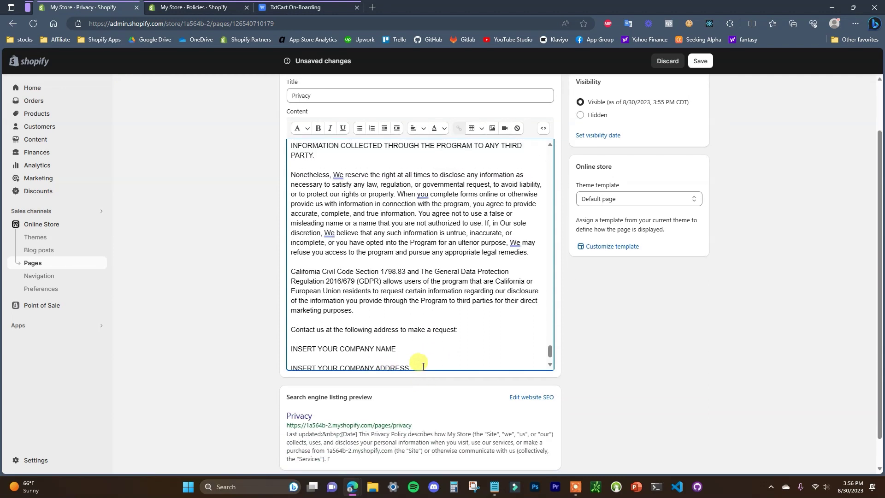
pyautogui.scroll(-1, 423, 367)
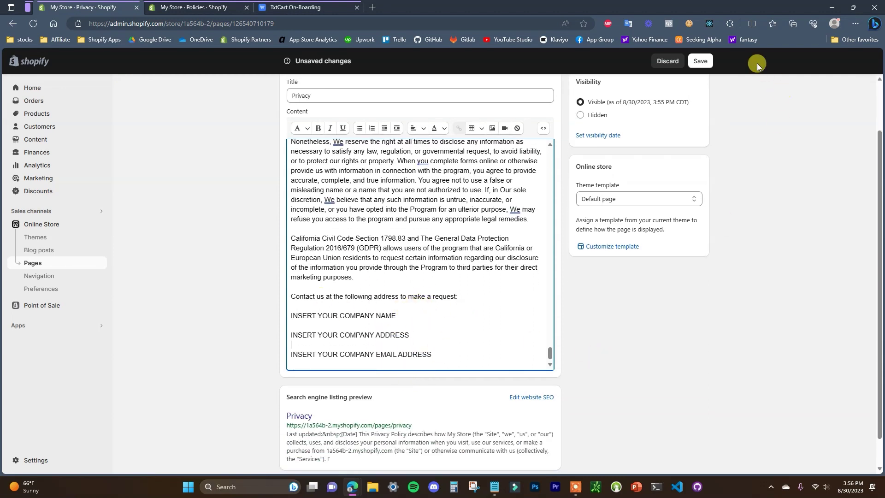
pyautogui.click(701, 61)
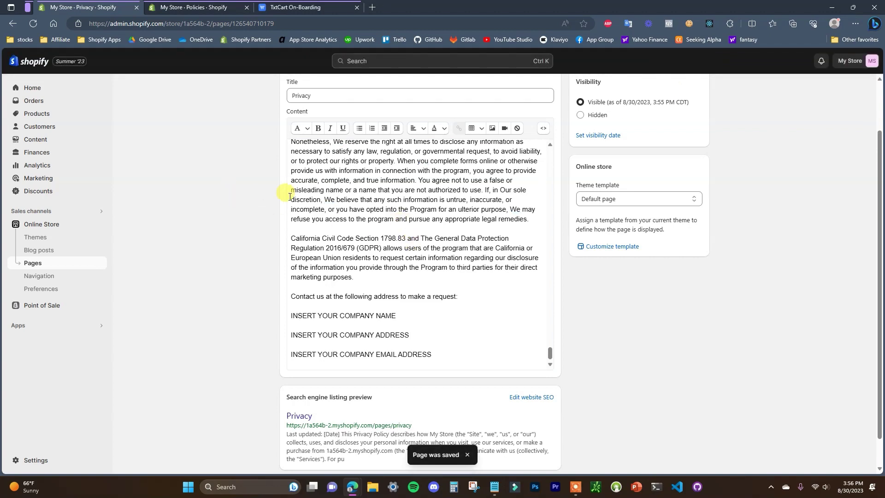
# Open TxtCart's SMS checkout setup guide and Shopify's checkout settings from the onboarding's Update your Checkout section.
pyautogui.click(297, 6)
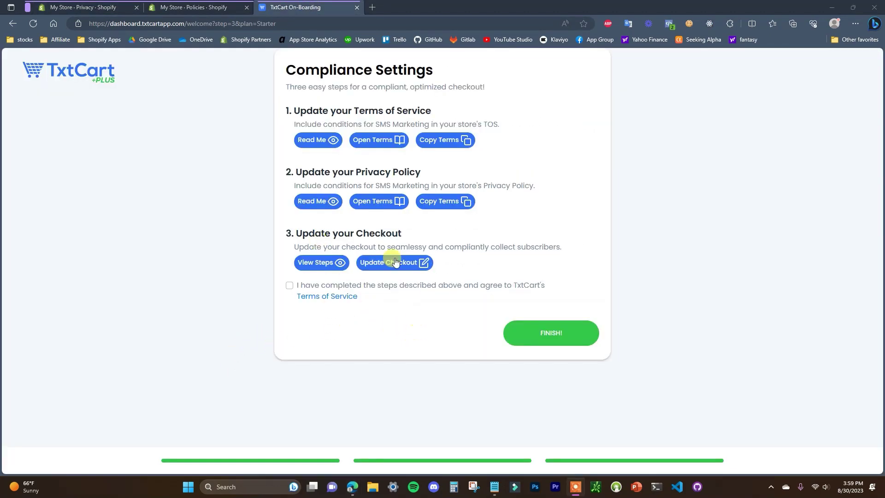
pyautogui.click(327, 262)
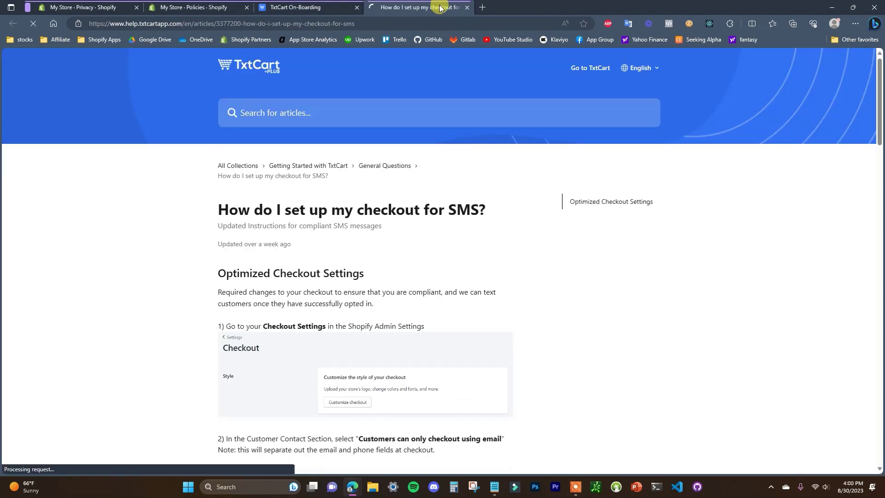
pyautogui.click(318, 7)
pyautogui.click(389, 260)
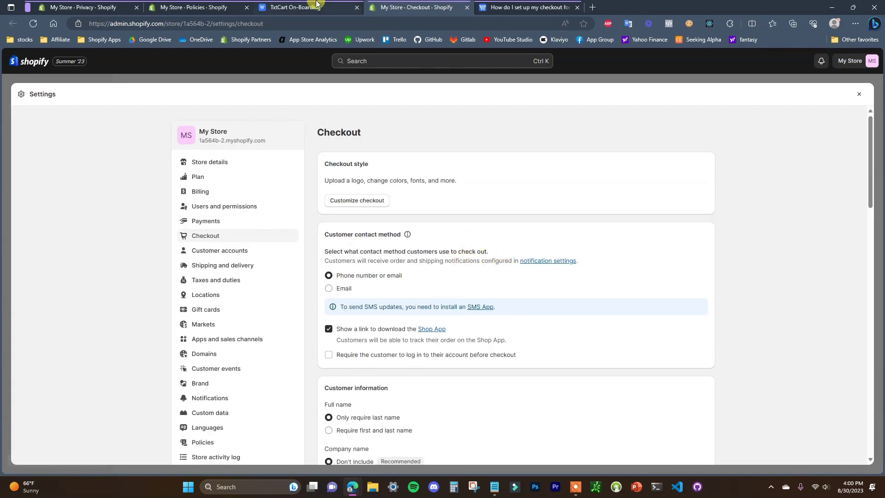
pyautogui.click(316, 4)
pyautogui.click(417, 7)
# Read the guide's customer contact instruction and set the customer contact method to Email in Shopify's checkout settings.
pyautogui.click(516, 6)
pyautogui.scroll(-5, 507, 232)
pyautogui.scroll(1, 467, 205)
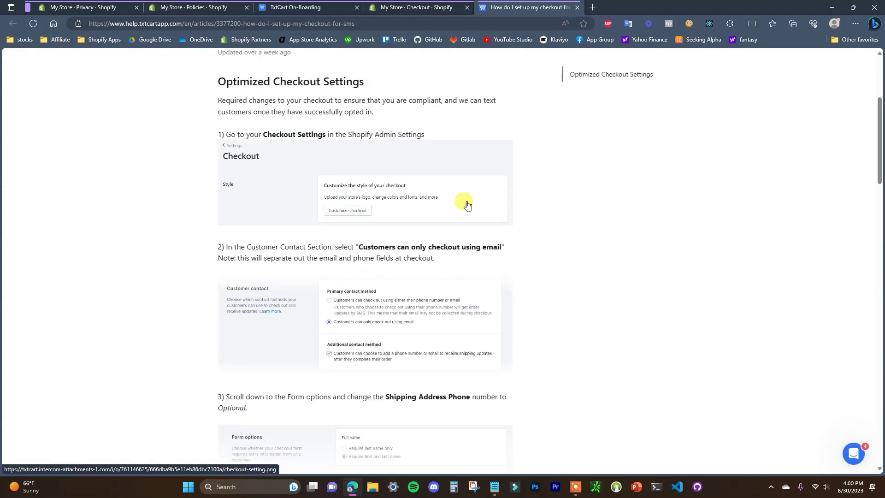
pyautogui.scroll(-2, 360, 170)
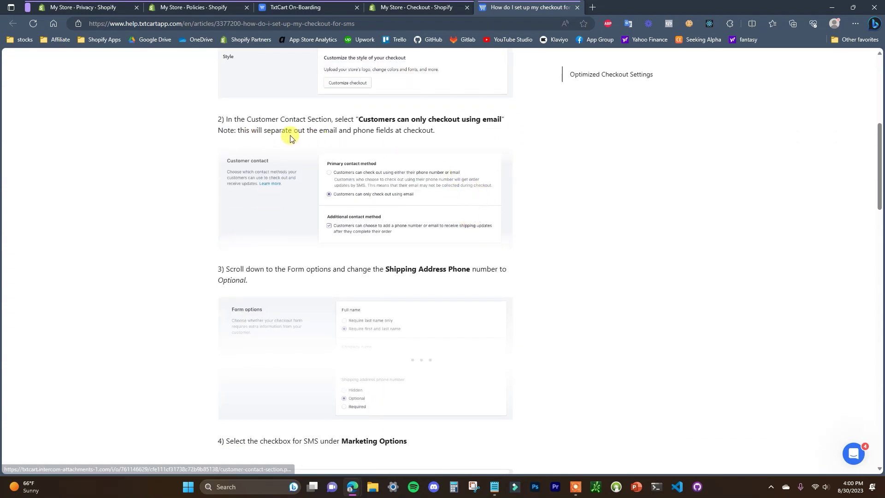
pyautogui.click(415, 7)
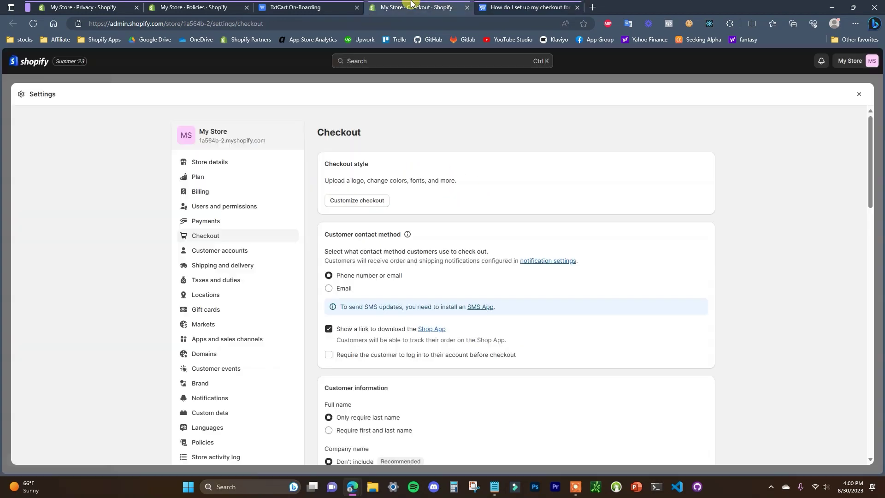
pyautogui.scroll(-1, 544, 252)
pyautogui.moveTo(325, 180); pyautogui.dragTo(414, 180)
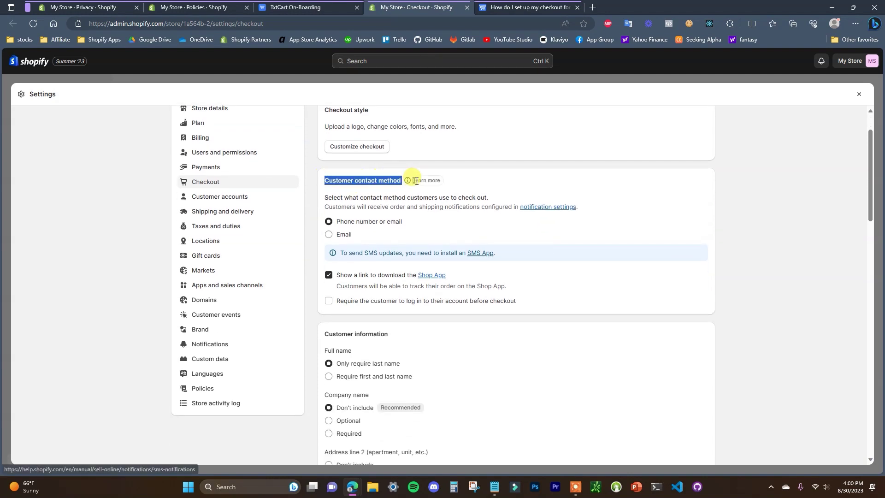
pyautogui.click(392, 234)
pyautogui.click(332, 236)
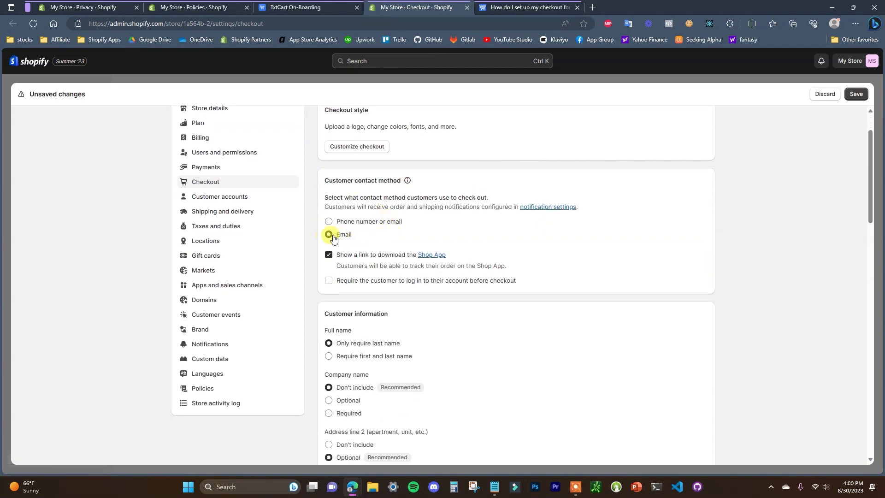
# Check the shipping address phone number option in the checkout settings against the guide's Optional requirement.
pyautogui.click(530, 7)
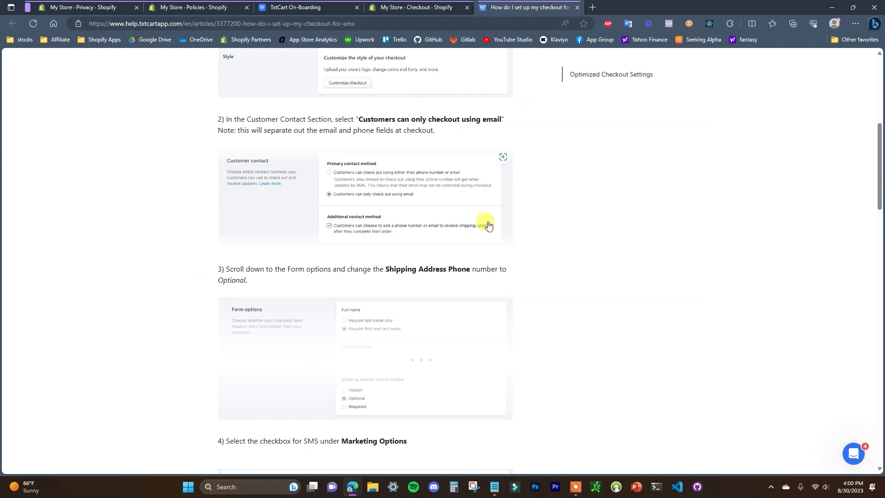
pyautogui.scroll(-1, 464, 213)
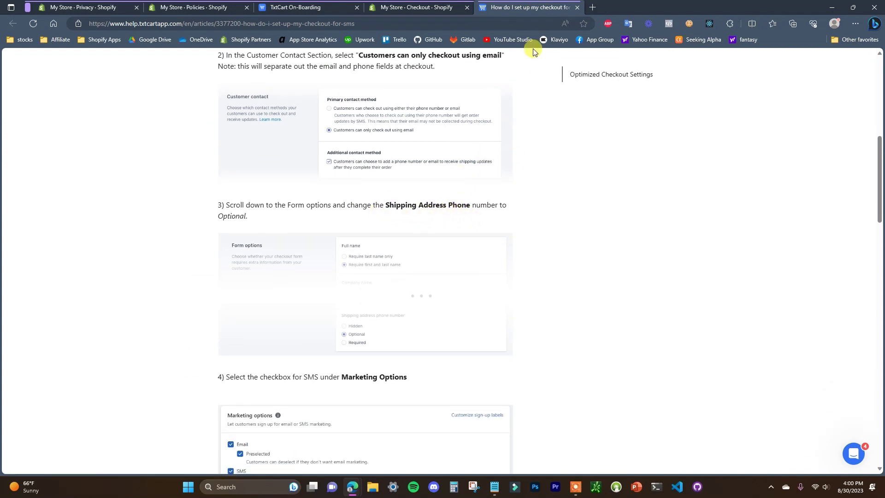
pyautogui.click(416, 4)
pyautogui.scroll(-4, 571, 306)
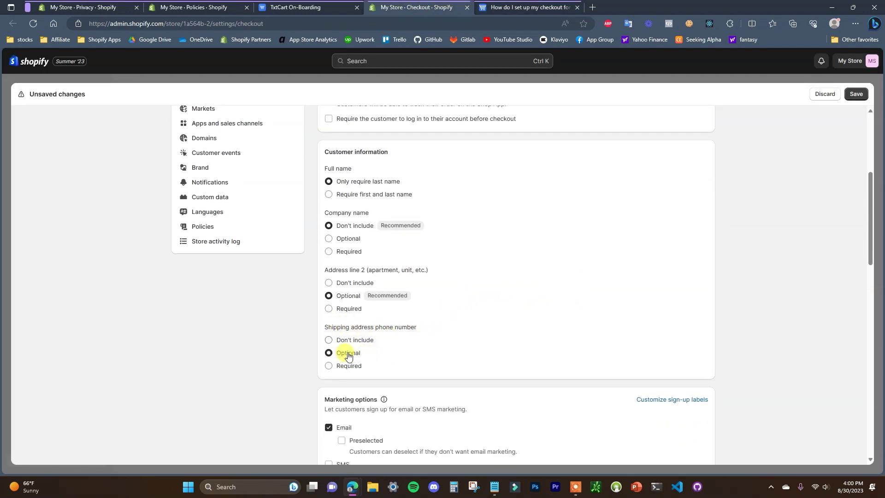
# Enable the SMS sign-up checkbox in the checkout's Marketing options, as the guide's fourth instruction describes.
pyautogui.click(507, 6)
pyautogui.scroll(-5, 488, 307)
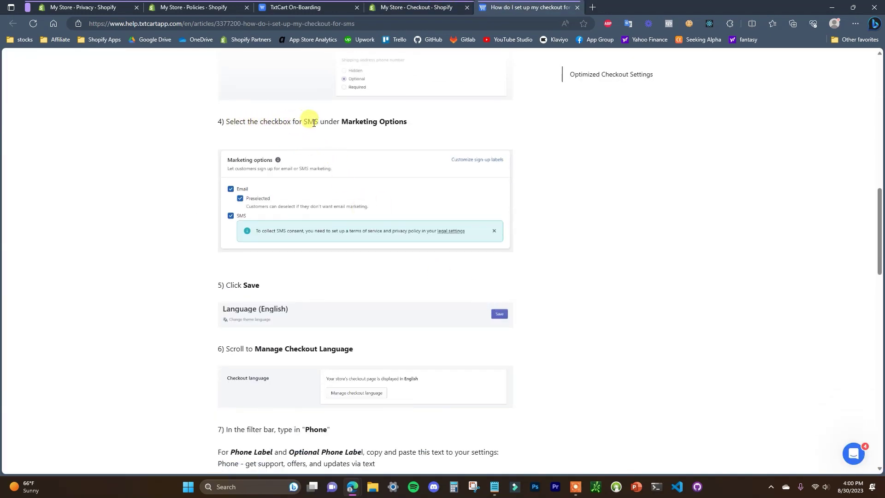
pyautogui.click(433, 4)
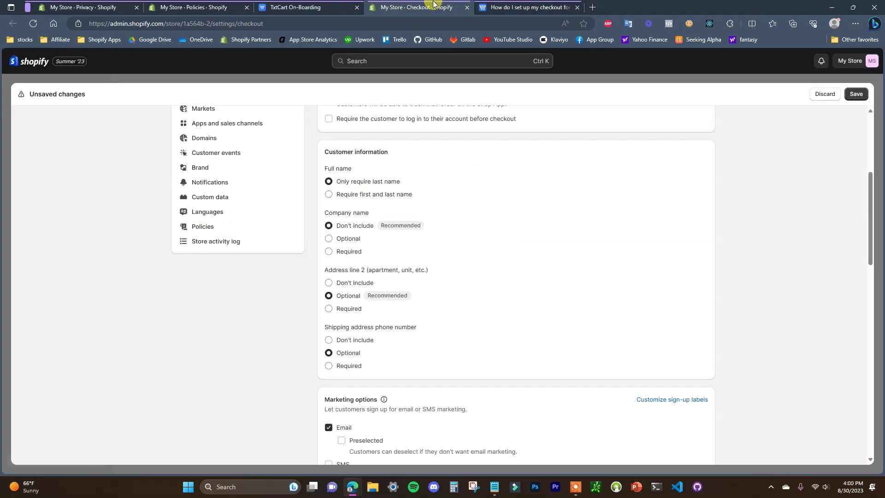
pyautogui.scroll(-4, 514, 277)
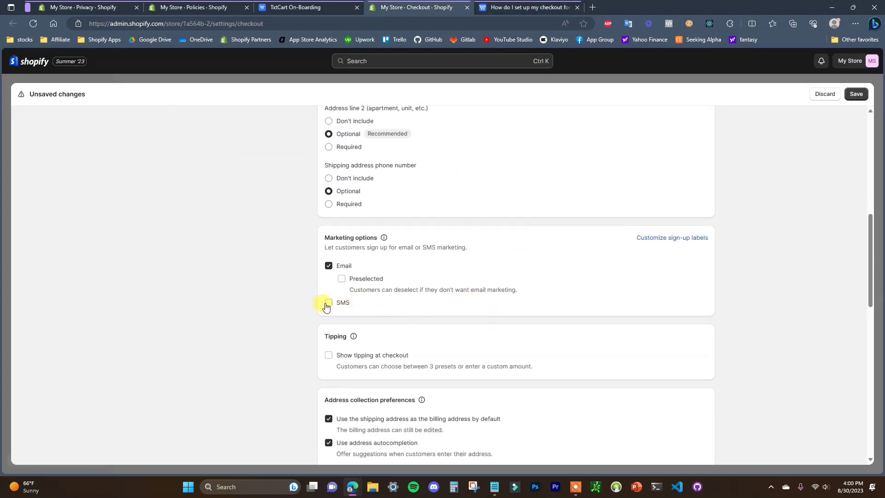
pyautogui.click(328, 303)
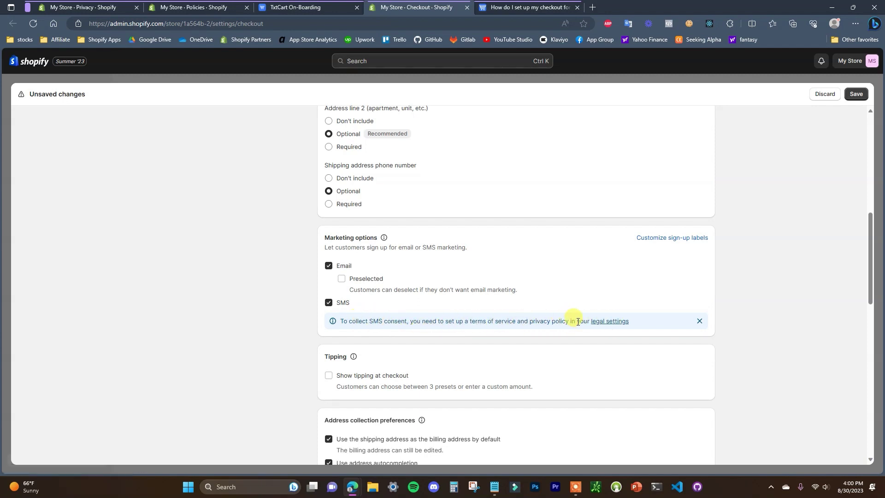
# Consult the guide's next instructions and save the Shopify checkout settings.
pyautogui.click(482, 5)
pyautogui.scroll(-1, 489, 257)
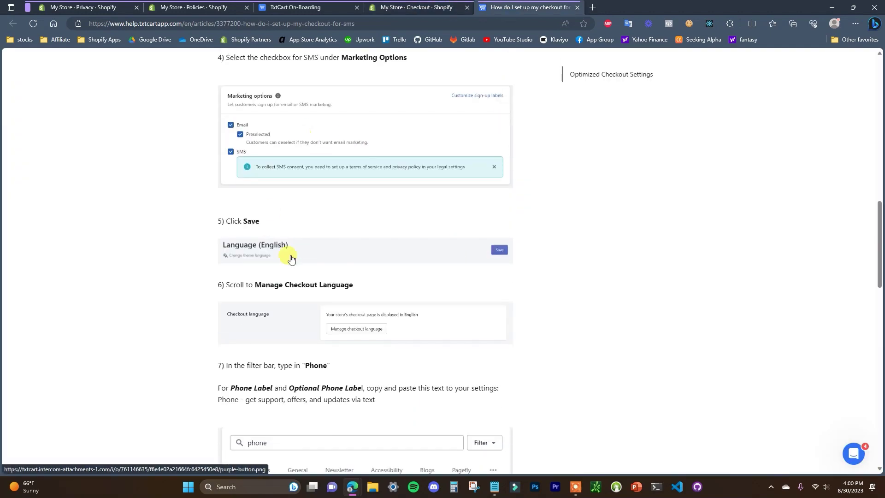
pyautogui.scroll(-1, 290, 259)
pyautogui.click(433, 5)
pyautogui.click(850, 95)
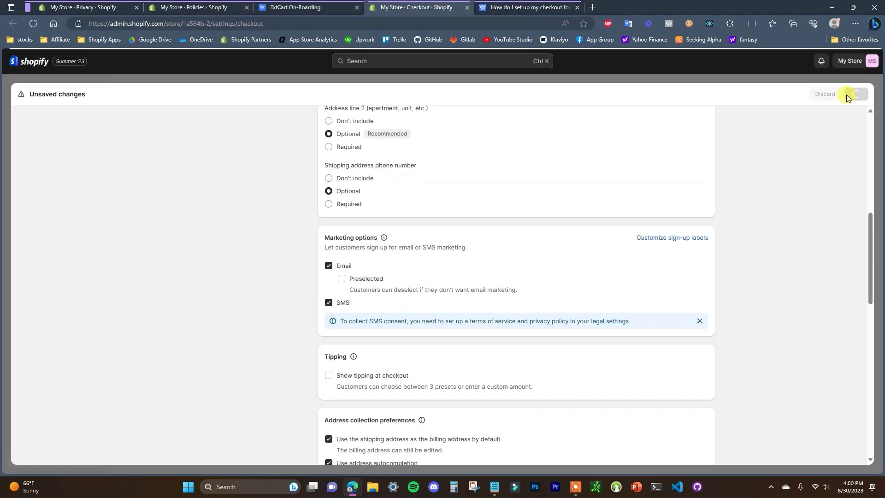
# Open the checkout language editor from the checkout settings and filter the theme content by "phone".
pyautogui.scroll(-6, 486, 282)
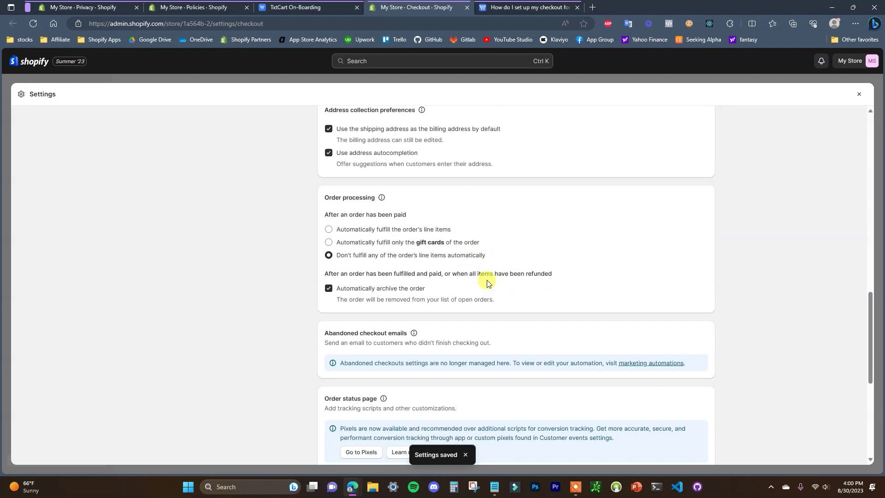
pyautogui.scroll(-6, 487, 282)
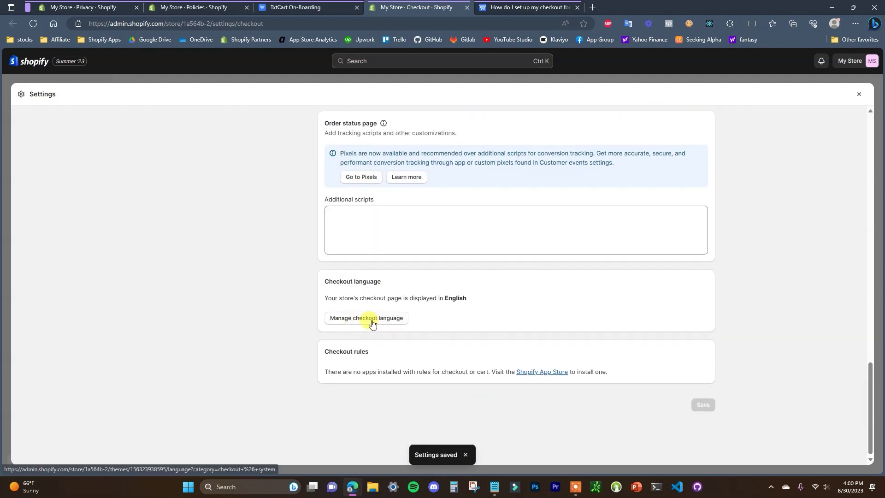
pyautogui.click(371, 320)
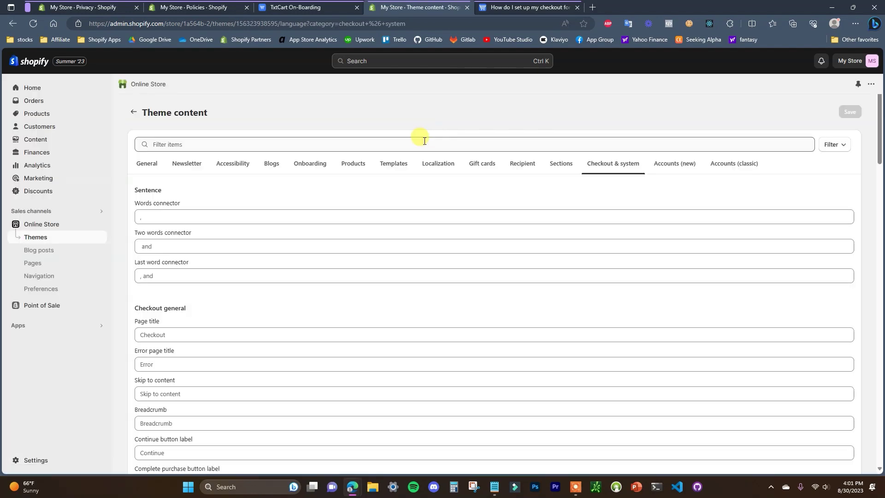
pyautogui.click(424, 141)
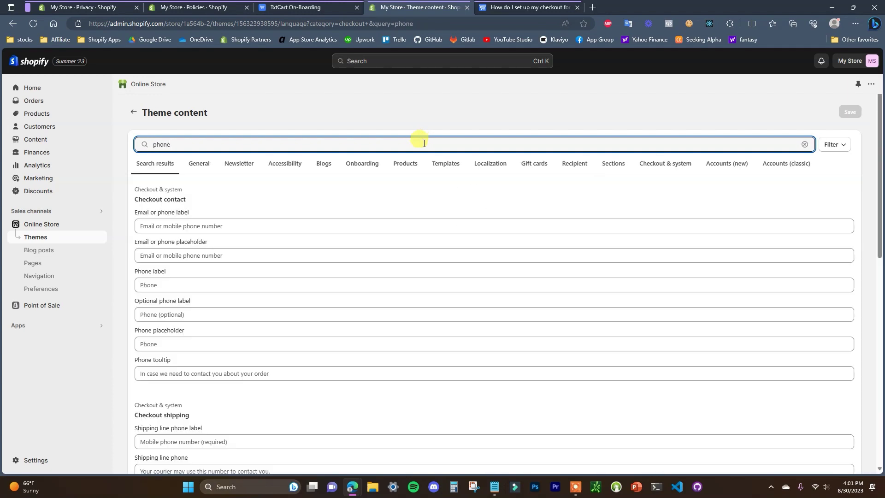
# Copy "Phone - get support, offers, and updates via text" from the guide into the Phone label and Optional phone label, and save the theme content.
pyautogui.click(512, 7)
pyautogui.scroll(-4, 558, 321)
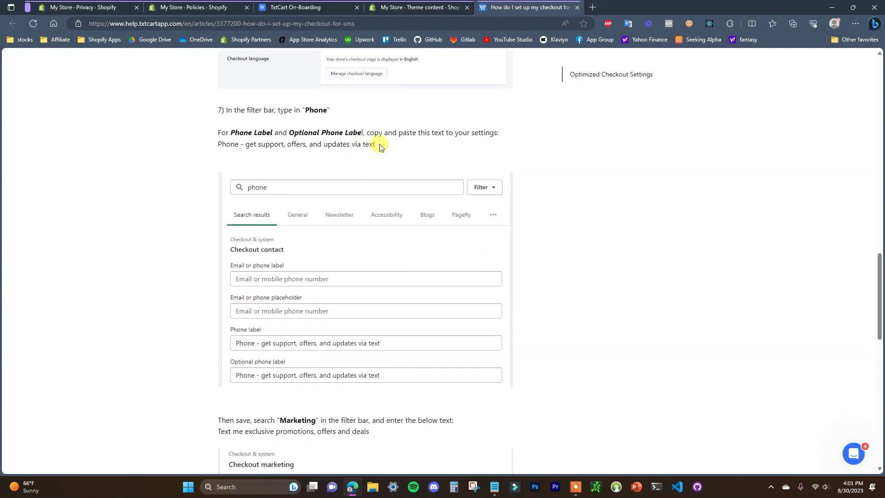
pyautogui.moveTo(377, 144); pyautogui.dragTo(236, 150)
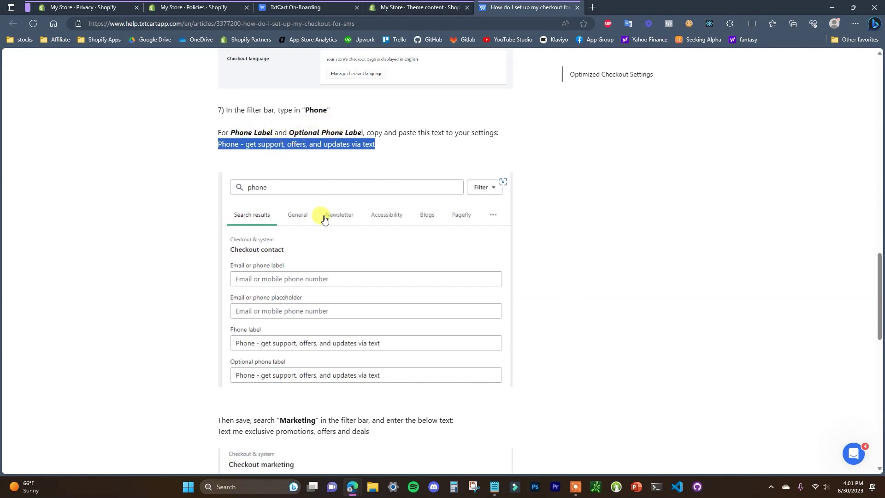
pyautogui.hotkey('ctrl', 'shift', 'Tab')
pyautogui.click(154, 282)
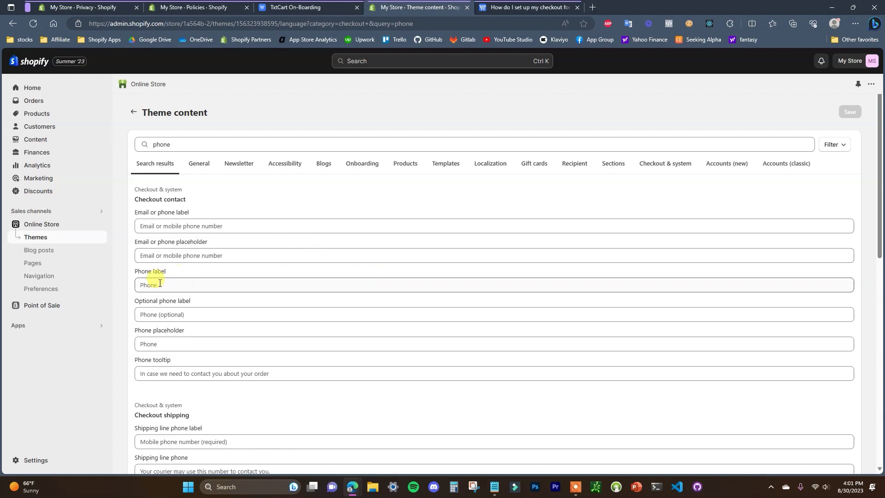
pyautogui.hotkey('ctrl', 'v')
pyautogui.click(346, 308)
pyautogui.hotkey('ctrl', 'v')
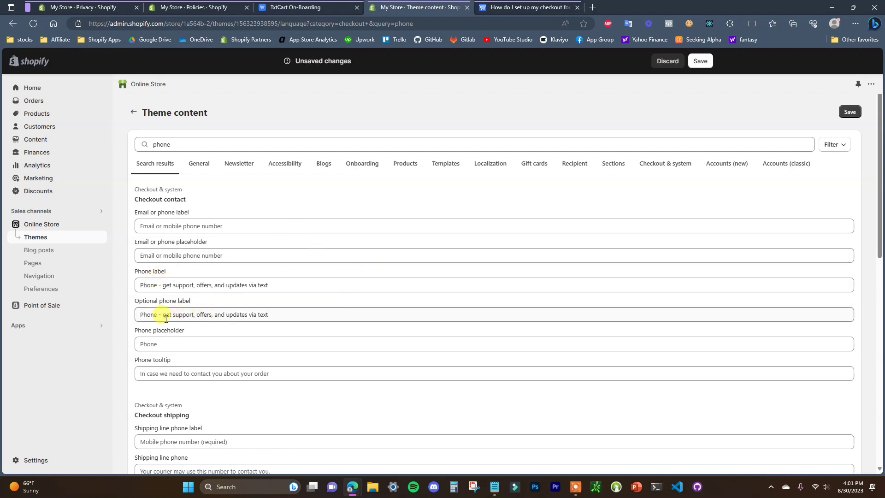
pyautogui.click(851, 115)
# Filter the theme content by "marketing" and copy "Text me exclusive promotions, offers and deals" from the TxtCart guide.
pyautogui.click(164, 146)
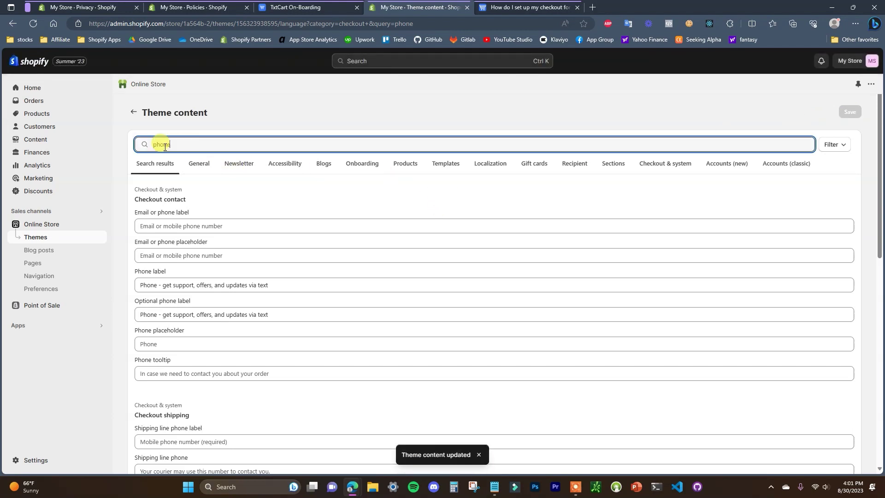
pyautogui.doubleClick(164, 147)
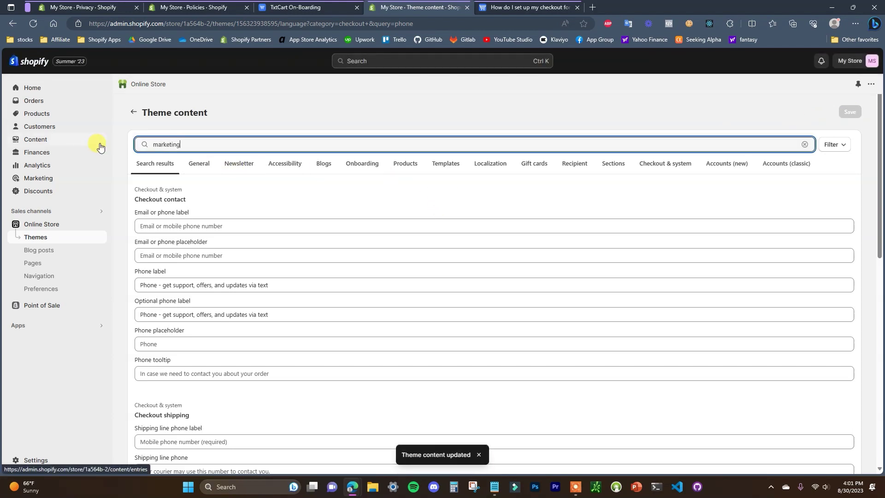
pyautogui.hotkey('ctrl', 'Tab')
pyautogui.moveTo(369, 176); pyautogui.dragTo(214, 178)
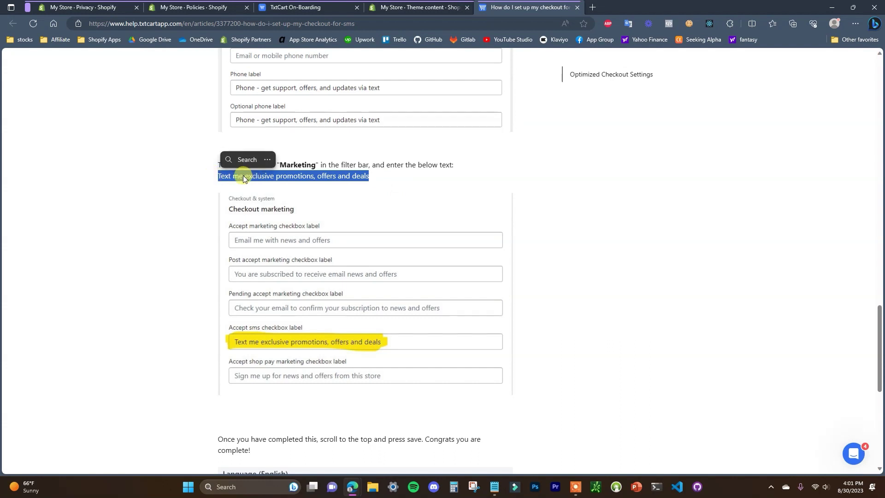
pyautogui.hotkey('ctrl', 'c')
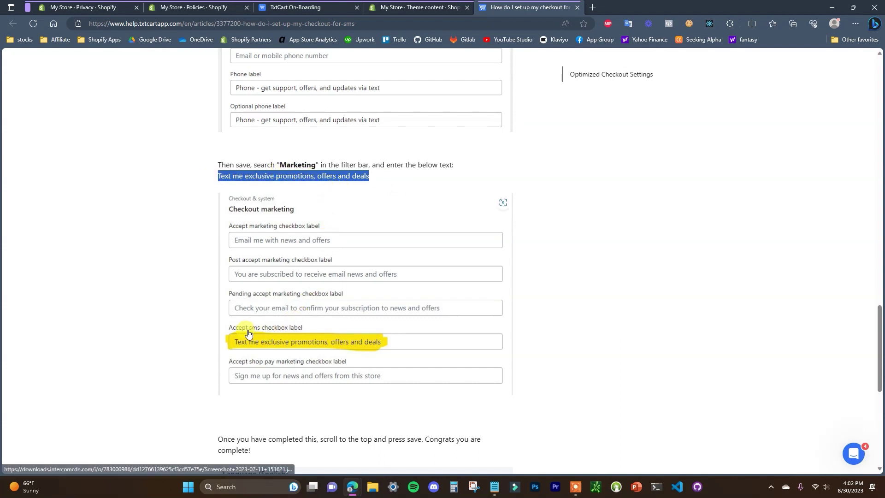
# Paste "Text me exclusive promotions, offers and deals" as the Accept sms checkbox label and save the theme content.
pyautogui.click(418, 7)
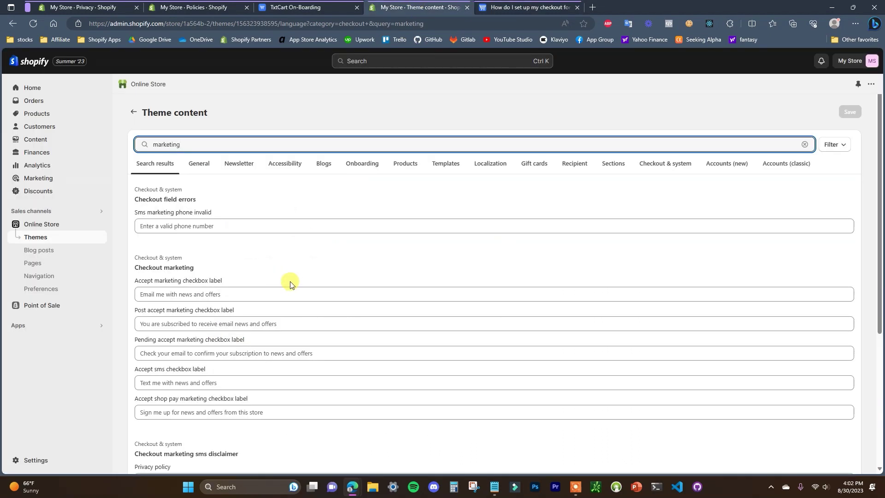
pyautogui.click(243, 385)
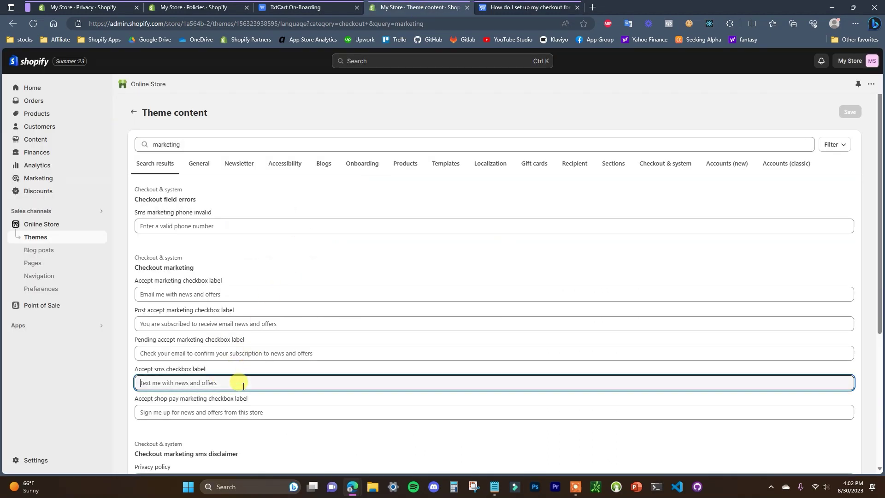
pyautogui.hotkey('ctrl', 'v')
pyautogui.click(851, 111)
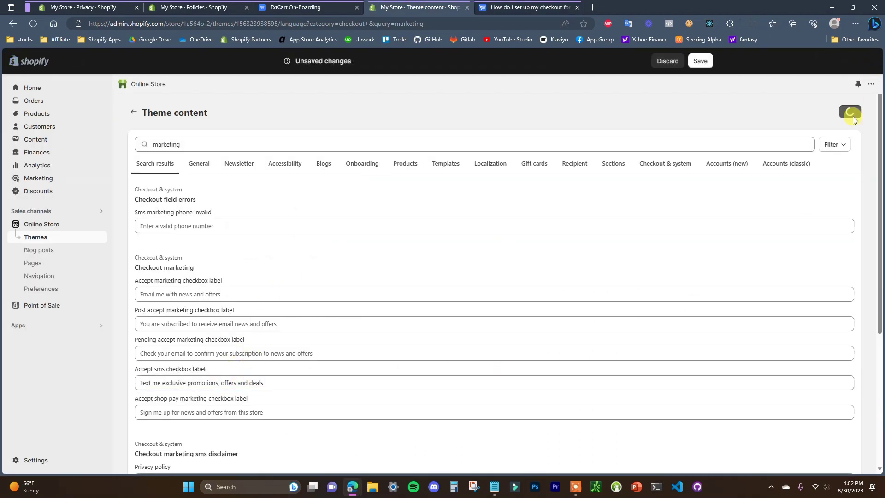
# Close the checkout setup guide and finish the TxtCart compliance settings to complete the onboarding.
pyautogui.click(577, 7)
pyautogui.click(316, 7)
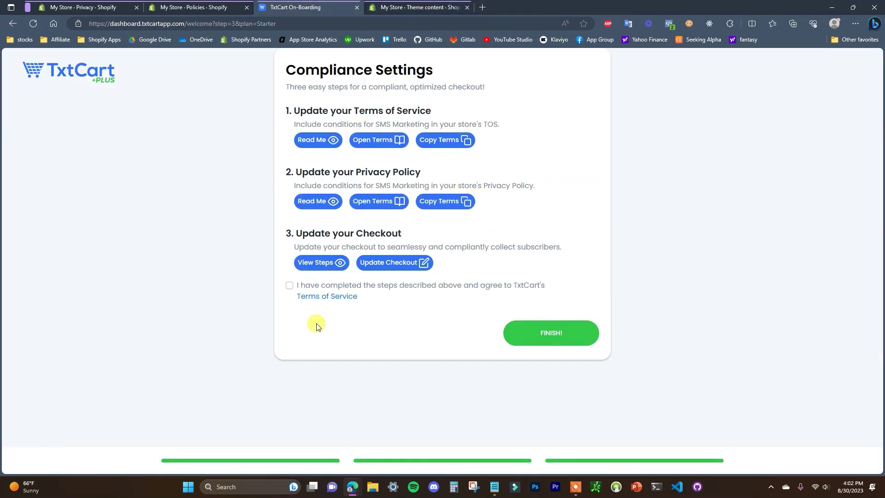
pyautogui.click(507, 332)
pyautogui.click(468, 7)
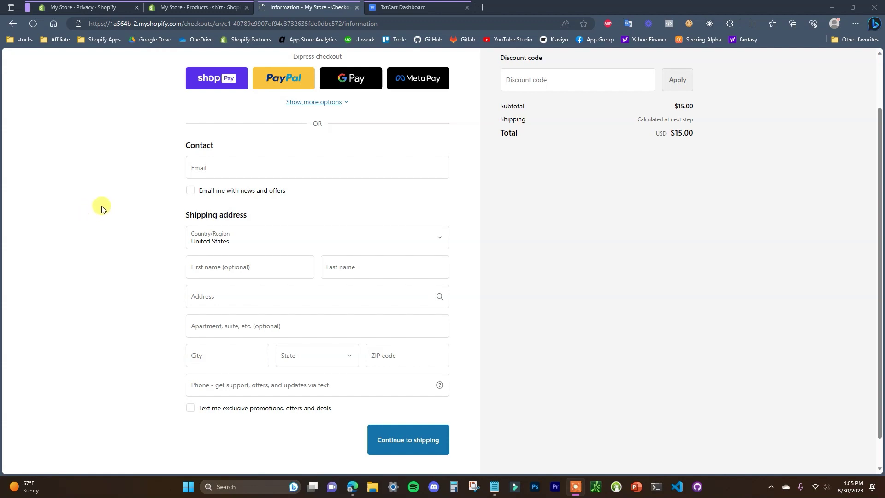
# Test the SMS opt-in on the store's checkout form by ticking "Text me exclusive promotions, offers and deals" and checking the phone fields and consent text.
pyautogui.scroll(-1, 117, 213)
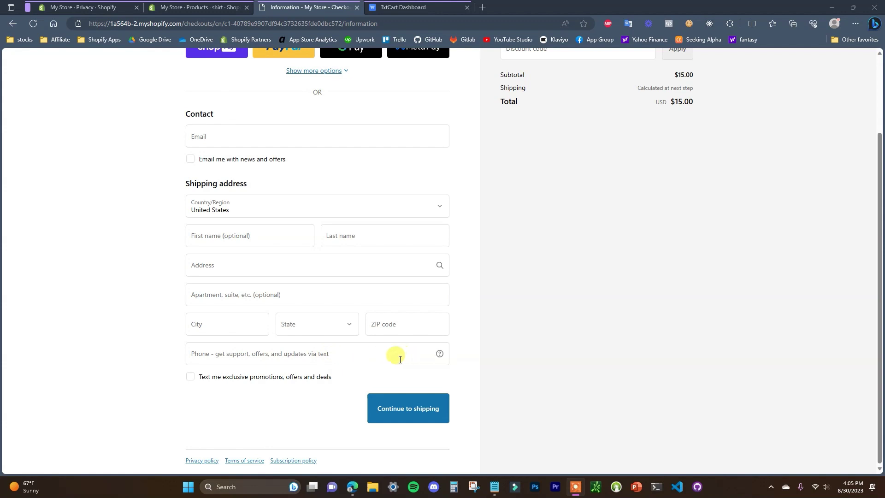
pyautogui.moveTo(441, 356)
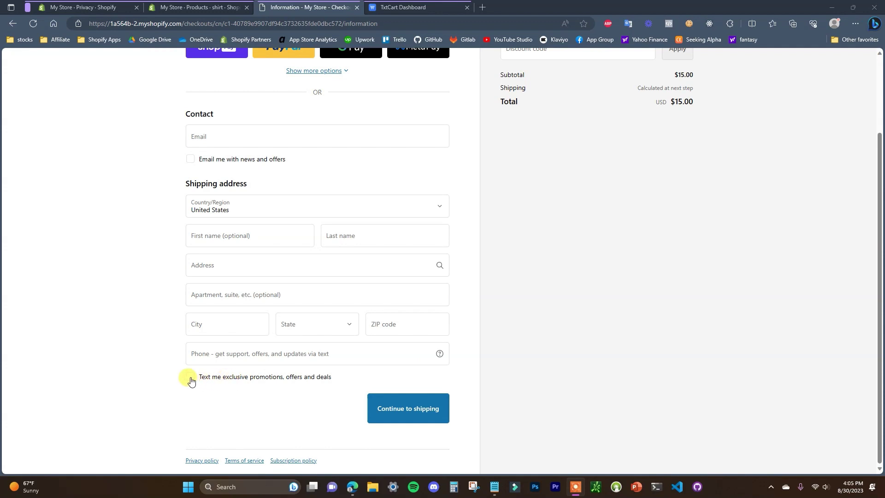
pyautogui.click(190, 378)
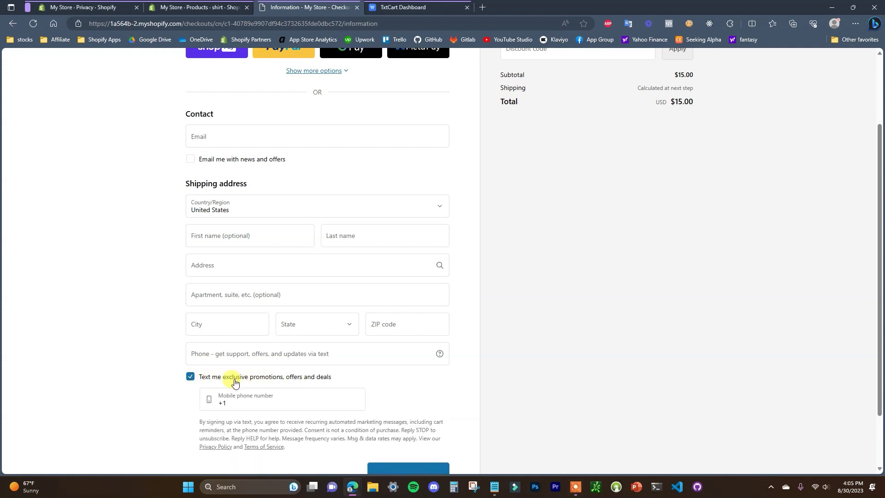
pyautogui.scroll(-2, 297, 376)
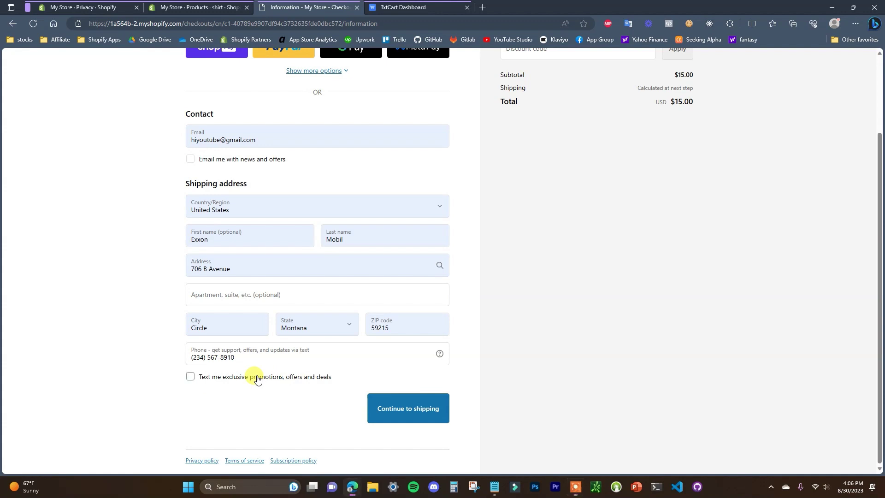
pyautogui.click(257, 377)
pyautogui.scroll(-1, 277, 377)
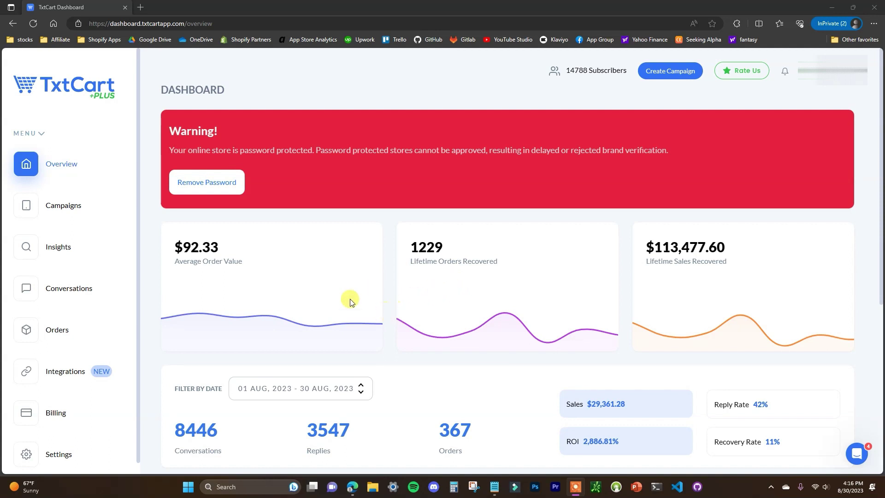
# Review the TxtCart dashboard overview, including the recovered sales, the date-filtered statistics and the latest conversations.
pyautogui.scroll(-1, 450, 216)
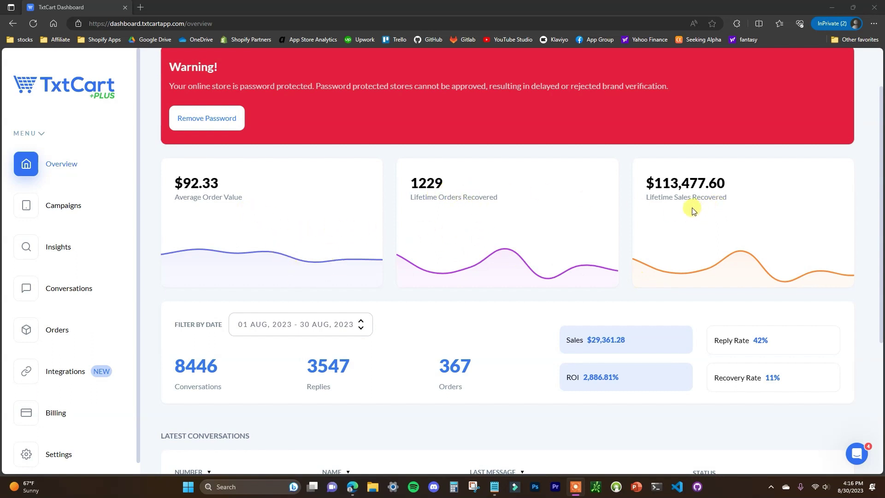
pyautogui.scroll(-3, 561, 217)
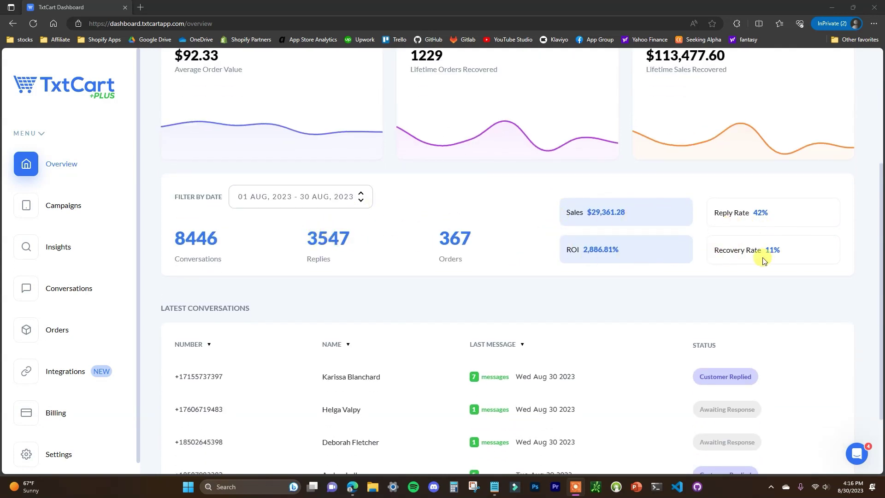
pyautogui.scroll(-2, 447, 246)
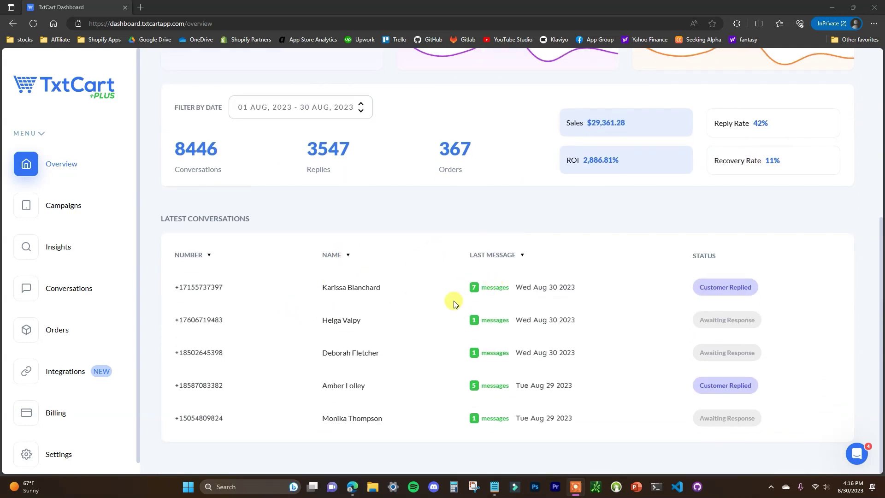
pyautogui.scroll(2, 507, 355)
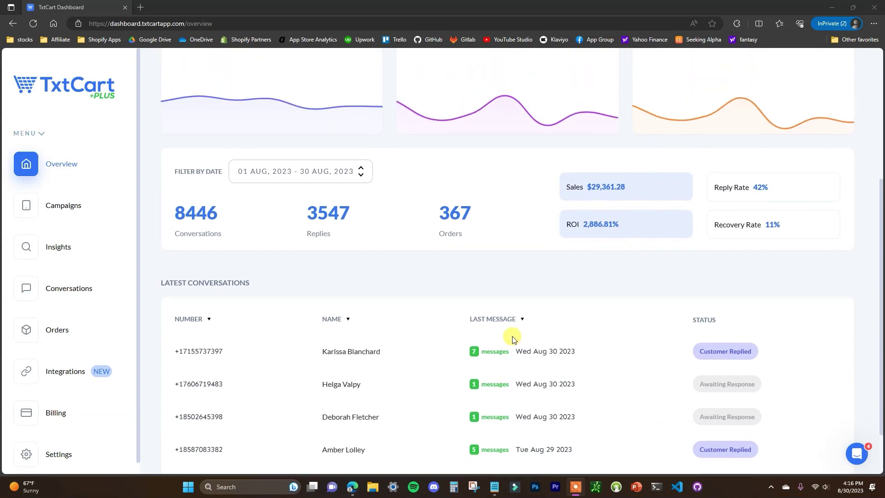
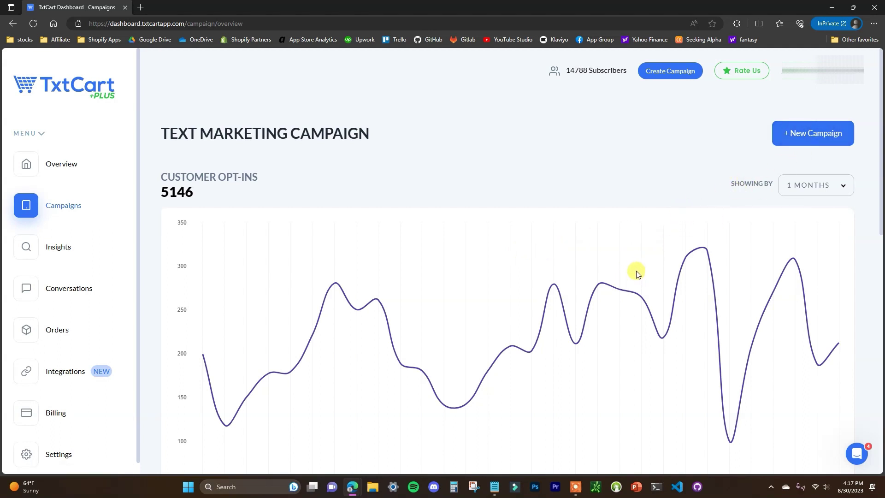
# Review the campaign overview and create a new text marketing campaign named "Test campaign".
pyautogui.scroll(-7, 622, 265)
pyautogui.scroll(5, 621, 264)
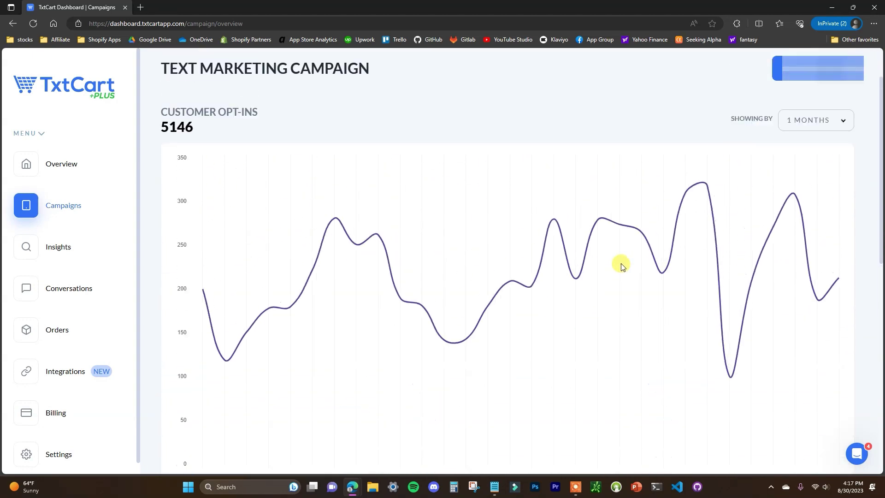
pyautogui.scroll(2, 622, 261)
pyautogui.click(826, 132)
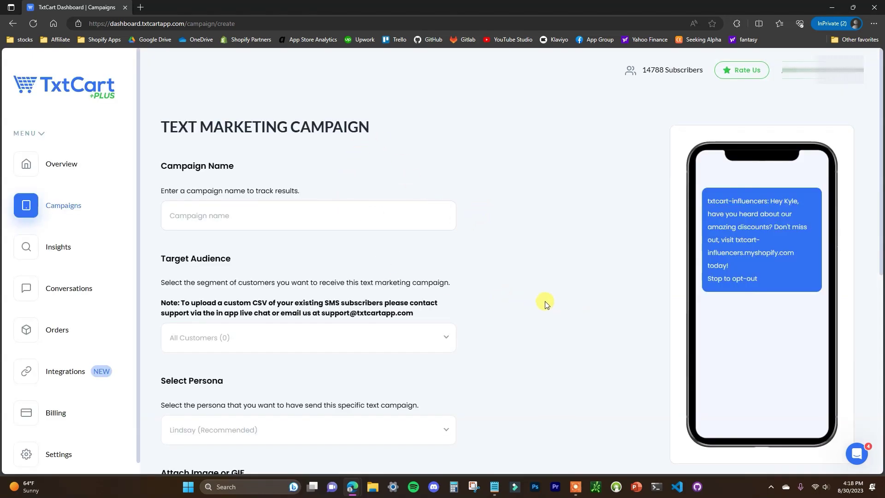
pyautogui.scroll(-2, 434, 286)
pyautogui.scroll(2, 429, 282)
pyautogui.click(371, 215)
pyautogui.write('Test campaign')
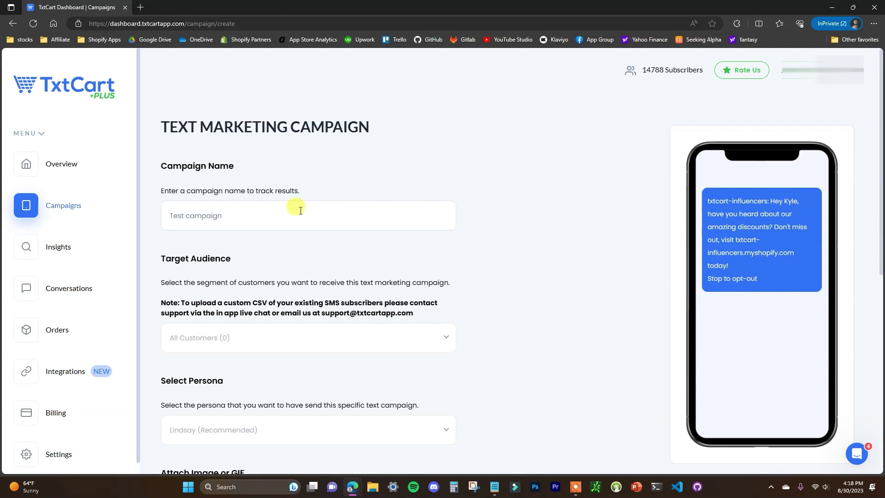
# Check the customer segments available for the campaign and set the target audience to All Customers.
pyautogui.scroll(-1, 387, 222)
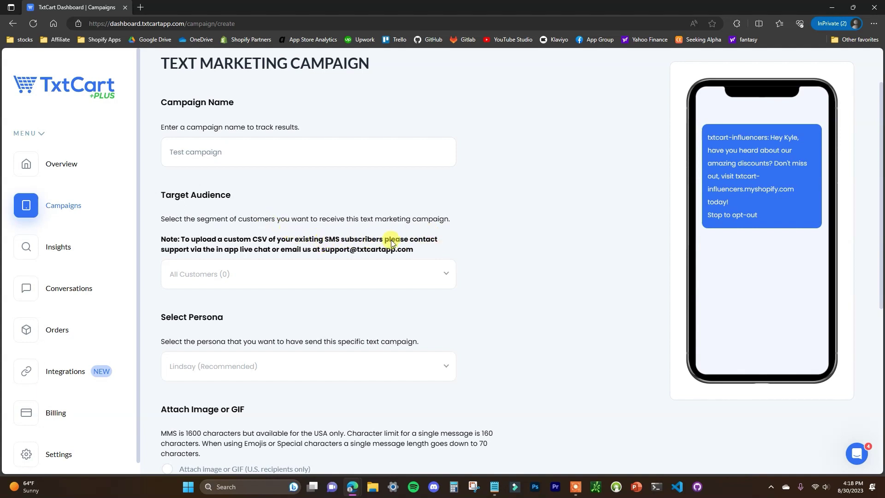
pyautogui.click(441, 277)
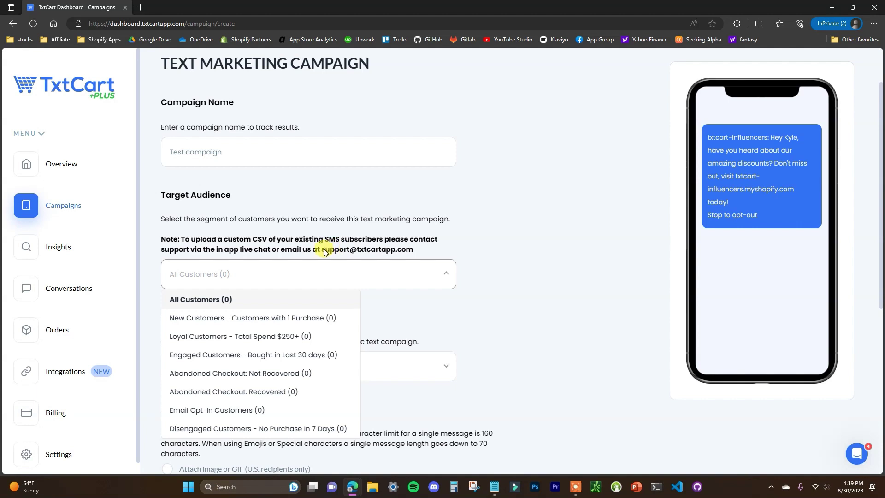
pyautogui.moveTo(325, 250); pyautogui.dragTo(406, 249)
pyautogui.click(494, 256)
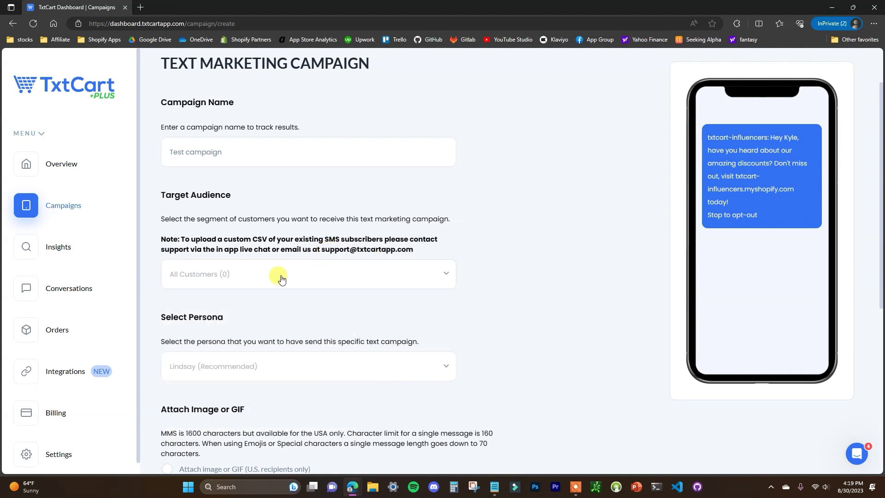
pyautogui.click(335, 279)
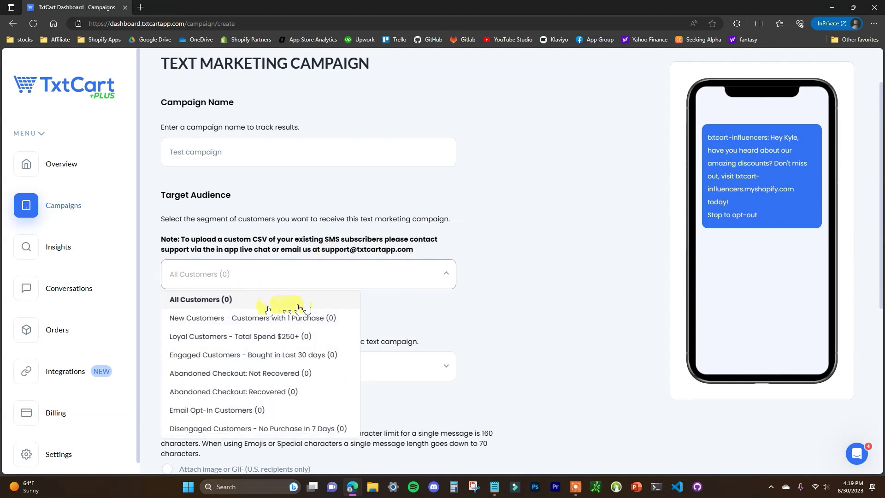
pyautogui.click(220, 302)
# Look through the sender persona options for the campaign without changing the recommended one.
pyautogui.scroll(-3, 526, 315)
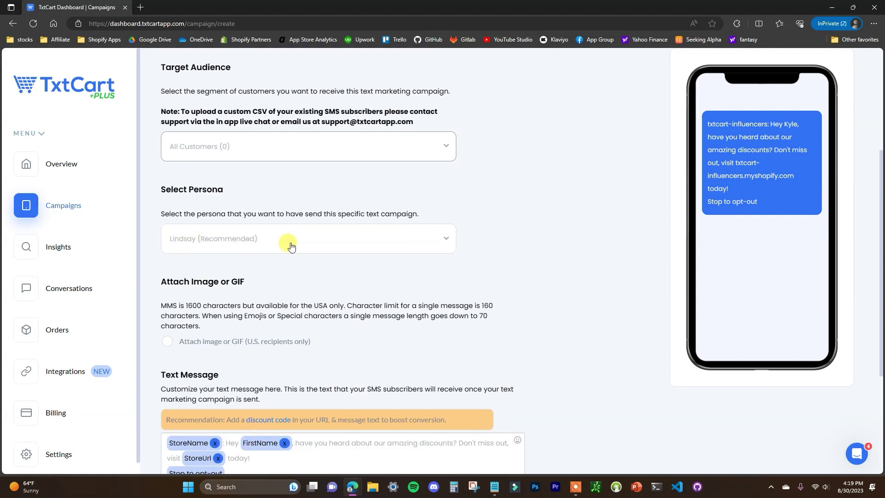
pyautogui.click(443, 254)
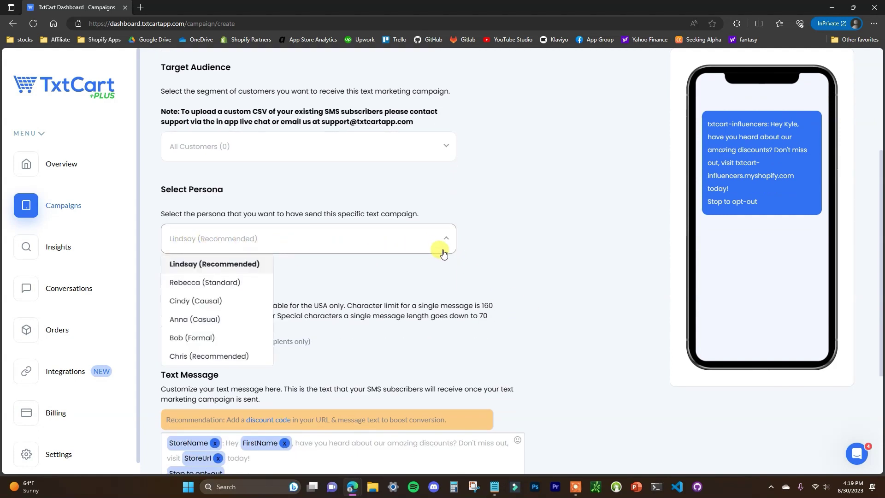
pyautogui.click(474, 273)
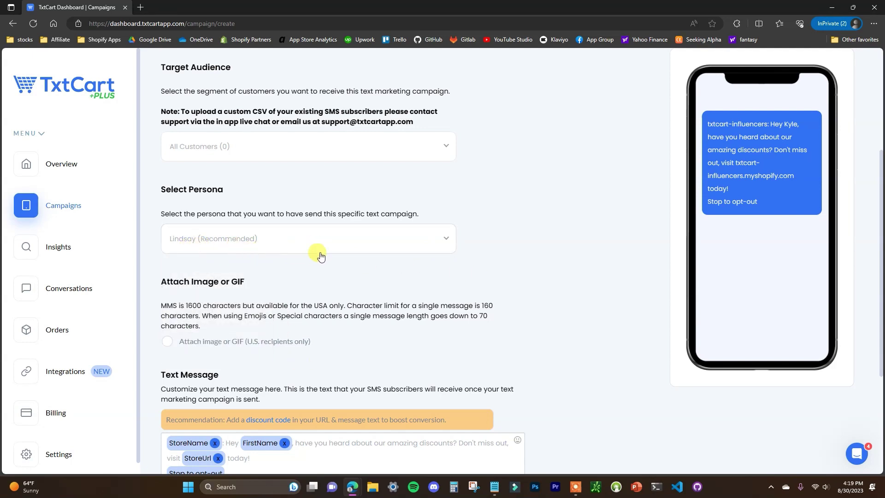
# Attach the image hoodie blue.png to the campaign message to preview it and remove the image again.
pyautogui.scroll(-3, 528, 282)
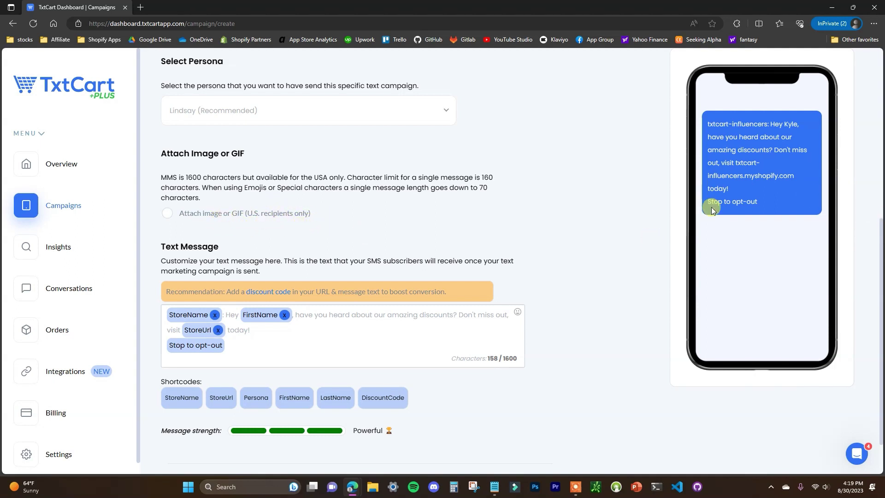
pyautogui.click(214, 212)
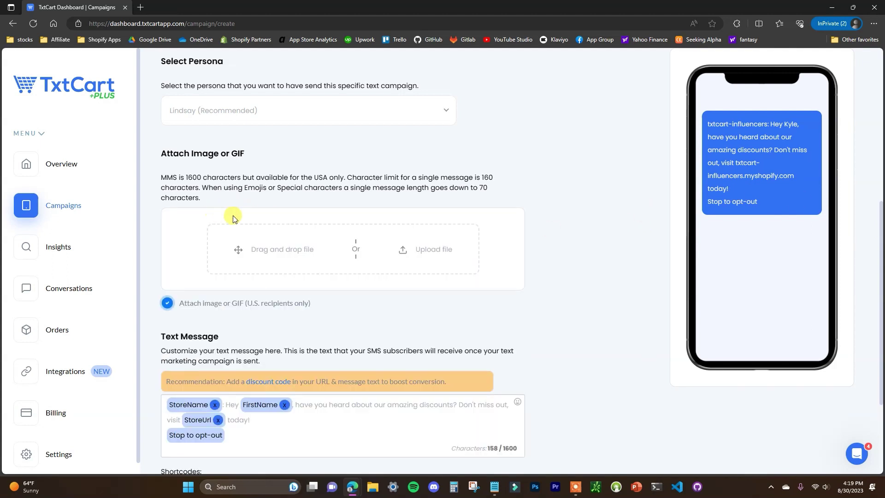
pyautogui.click(431, 252)
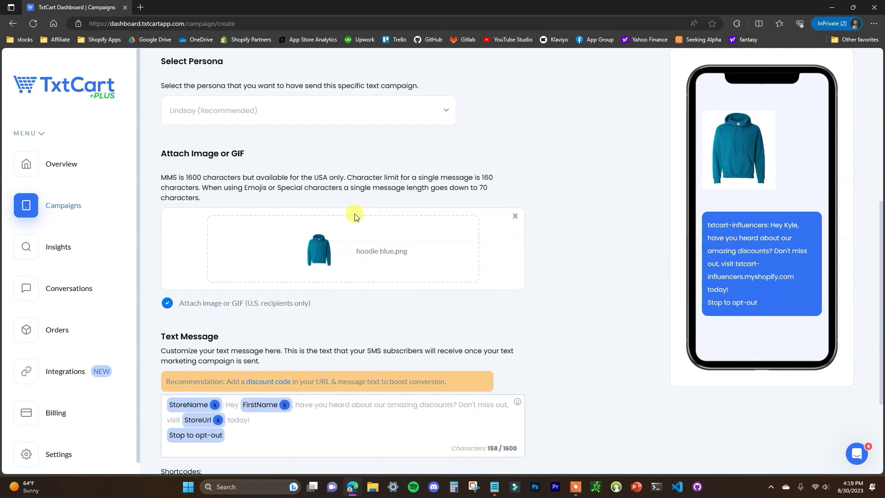
pyautogui.click(516, 219)
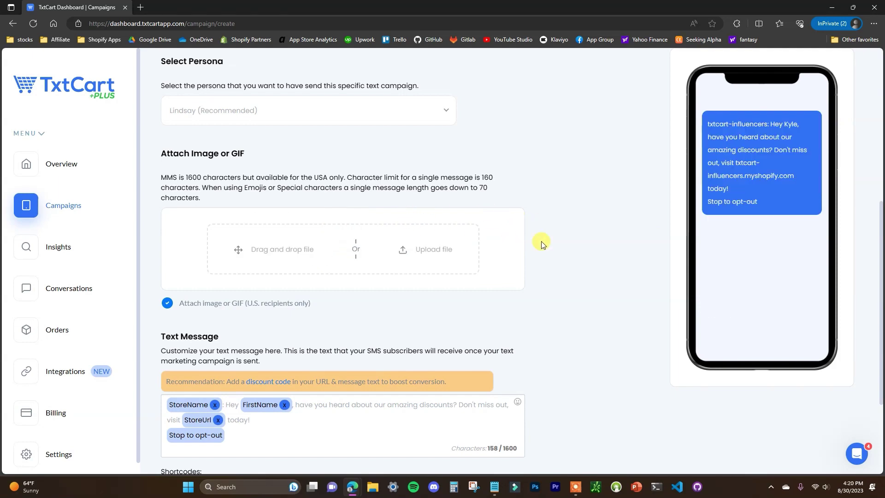
# Switch to ChatGPT and copy the generated Black Friday SMS text for the campaign message.
pyautogui.scroll(-3, 516, 231)
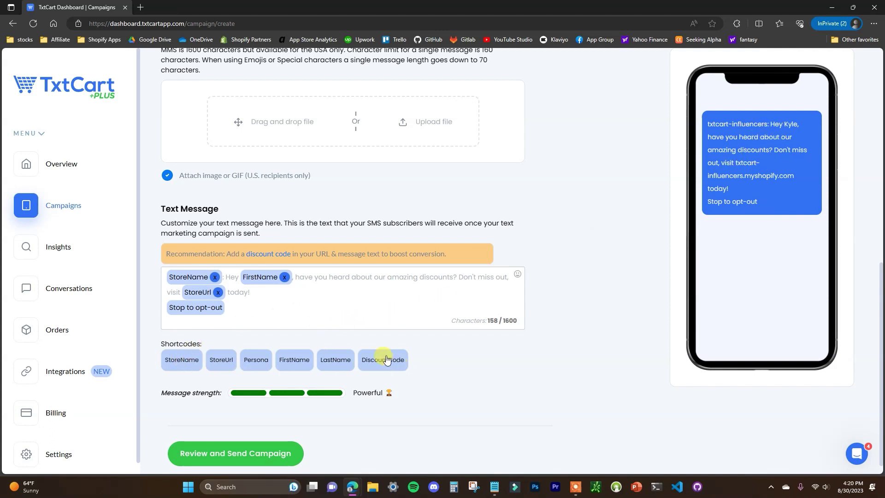
pyautogui.click(337, 288)
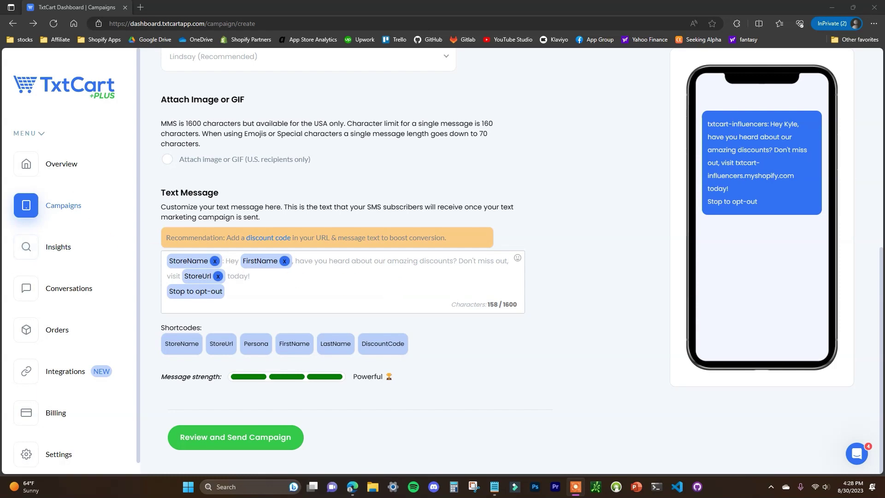
pyautogui.hotkey('alt', 'Tab')
pyautogui.moveTo(175, 124); pyautogui.dragTo(226, 113)
pyautogui.click(555, 101)
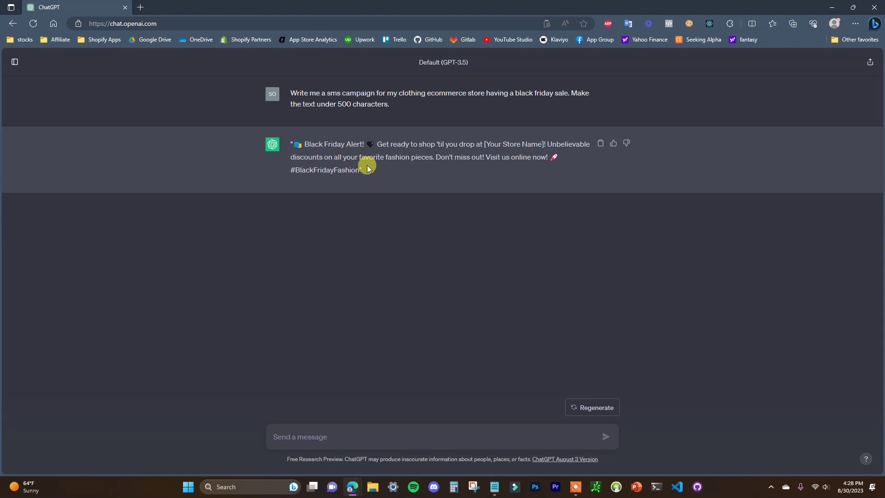
pyautogui.moveTo(364, 172); pyautogui.dragTo(290, 139)
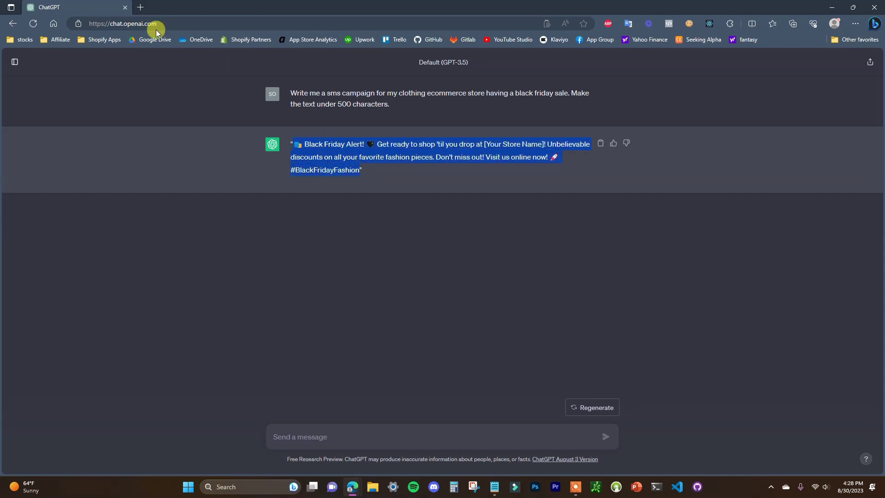
# Switch back to TxtCart and replace the default campaign message with one copy of the copied Black Friday text, keeping the Stop to opt-out tag.
pyautogui.hotkey('alt', 'Tab')
pyautogui.click(260, 291)
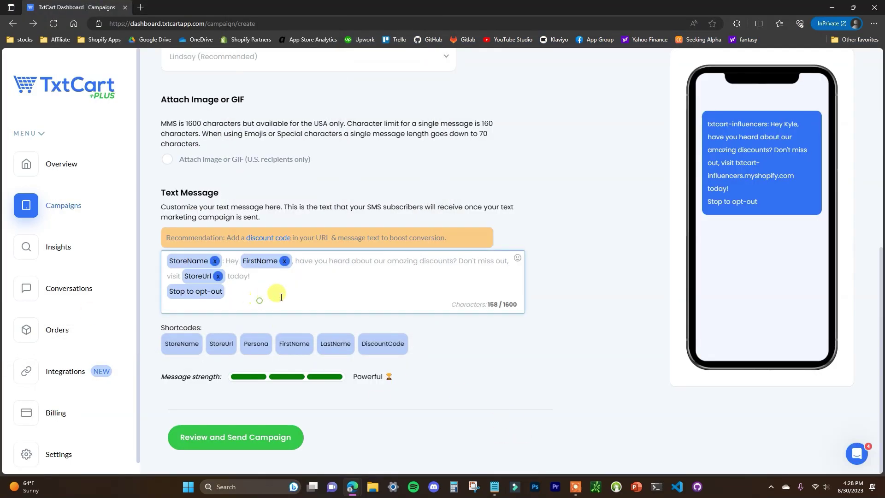
pyautogui.moveTo(231, 289); pyautogui.dragTo(162, 260)
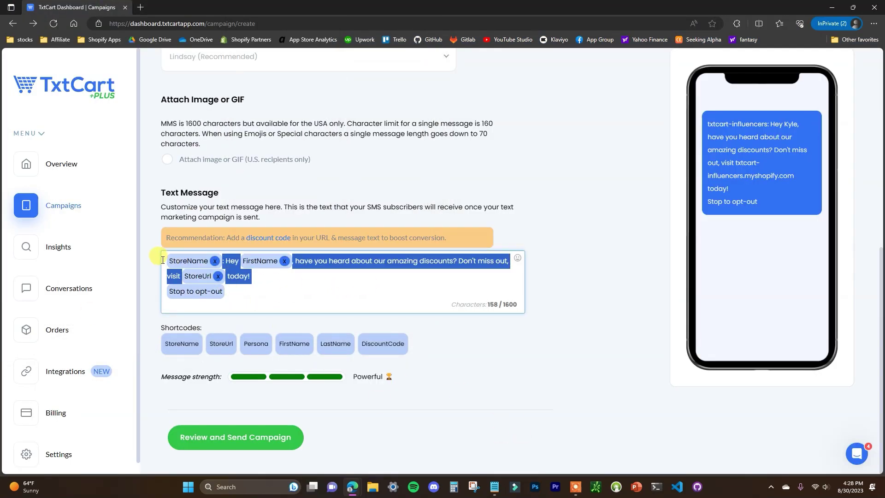
pyautogui.press('BackSpace')
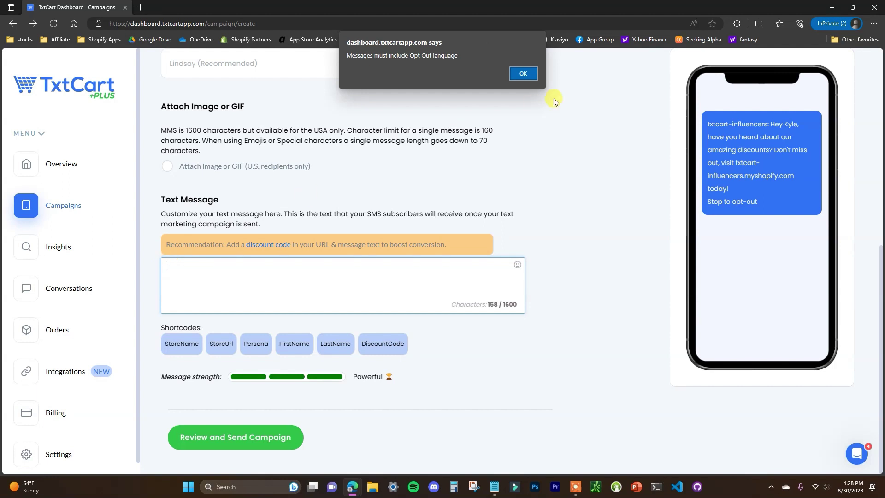
pyautogui.click(524, 79)
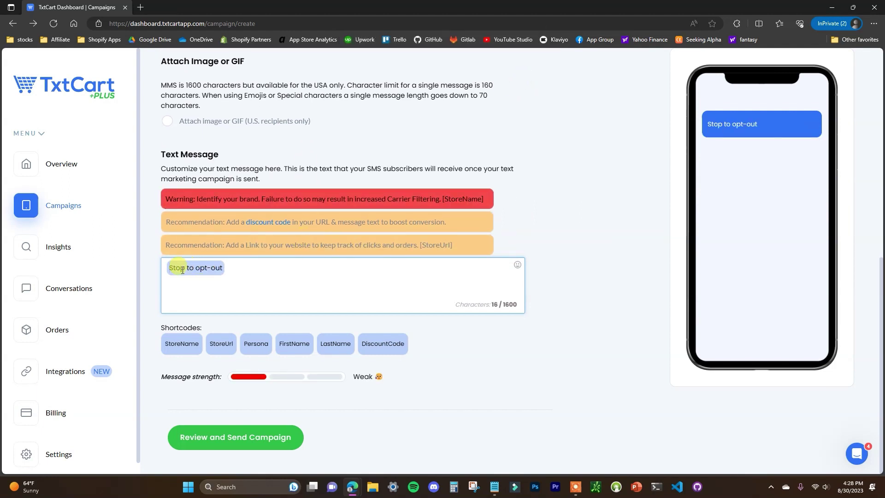
pyautogui.write("🛍️ Black Friday Alert! 🖤 Get ready to shop 'til you drop at [Your Store Name]! Unbelievable discounts on all your favorite fashion pieces. Don't miss out! Visit us online now! 🚀 #BlackFridayFashion🛍️ Black Friday Alert! 🖤 Get ready to shop 'til you drop at [Your Store Name]! Unbelievable discounts on all your favorite fashion pieces. Don't miss out! Visit us online now! 🚀 #BlackFridayFashion")
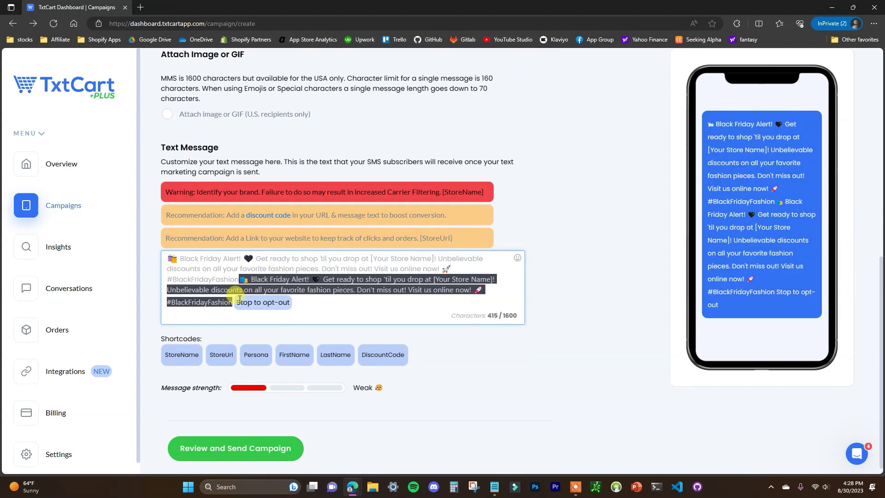
pyautogui.moveTo(233, 302); pyautogui.dragTo(244, 280)
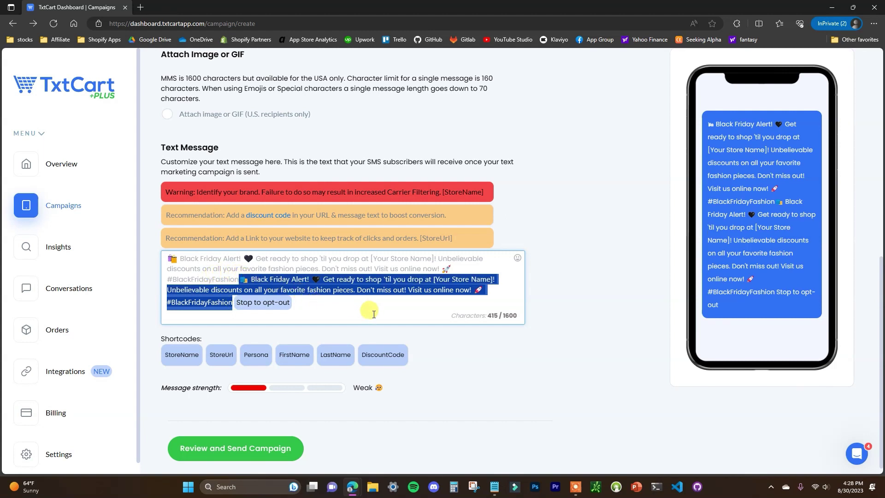
pyautogui.press('BackSpace')
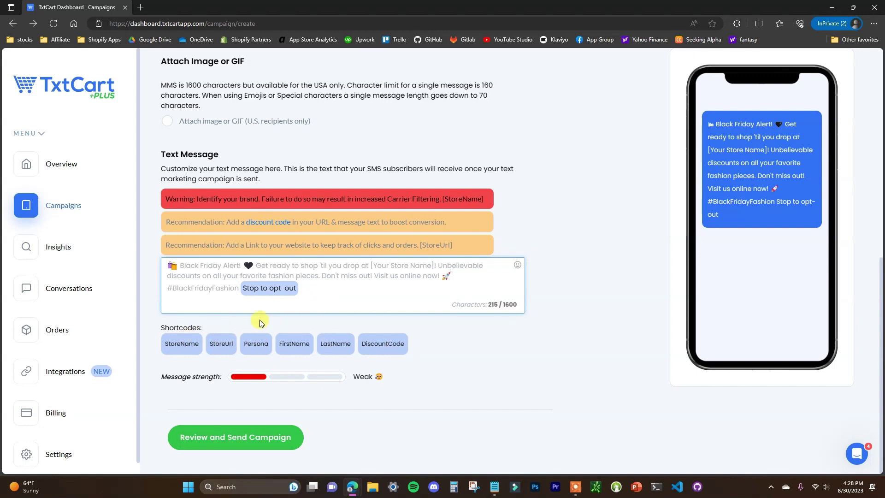
# Personalise the start of the message with the StoreName shortcode and the greeting "Hey" followed by the FirstName shortcode.
pyautogui.click(172, 267)
pyautogui.click(178, 343)
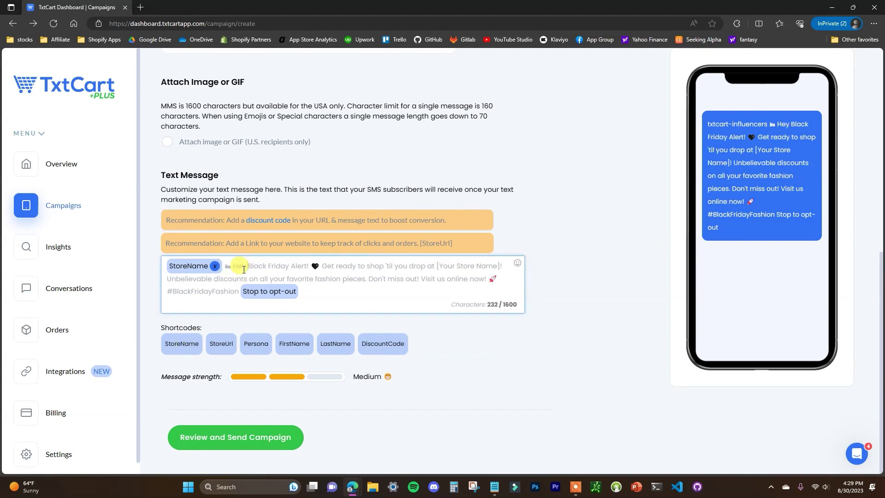
pyautogui.click(302, 334)
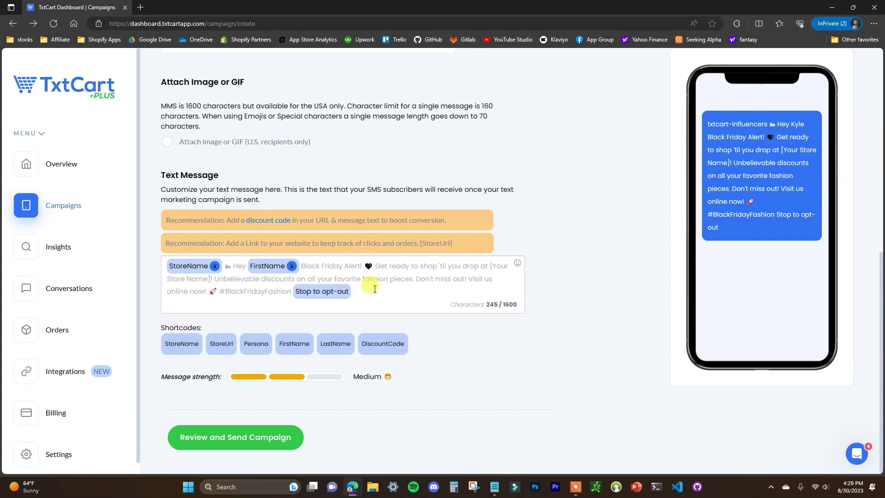
# Add "at" and the StoreUrl shortcode after "Visit us online now" in the message.
pyautogui.click(189, 293)
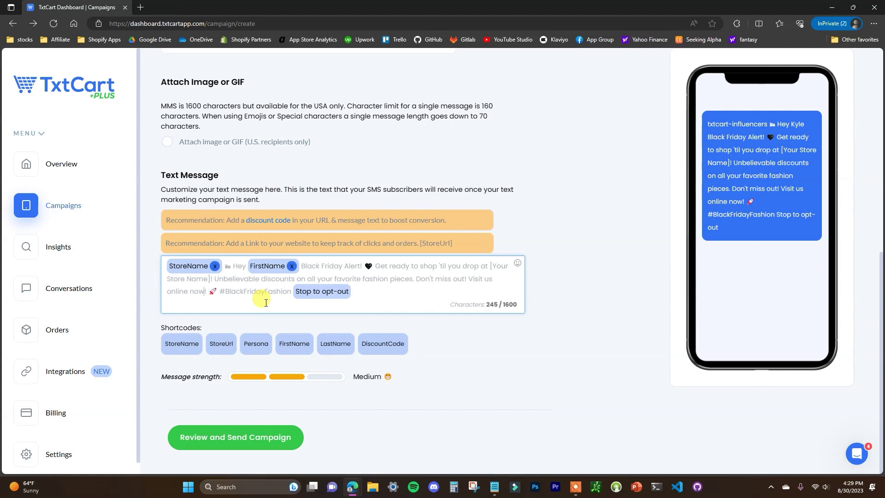
pyautogui.write('at')
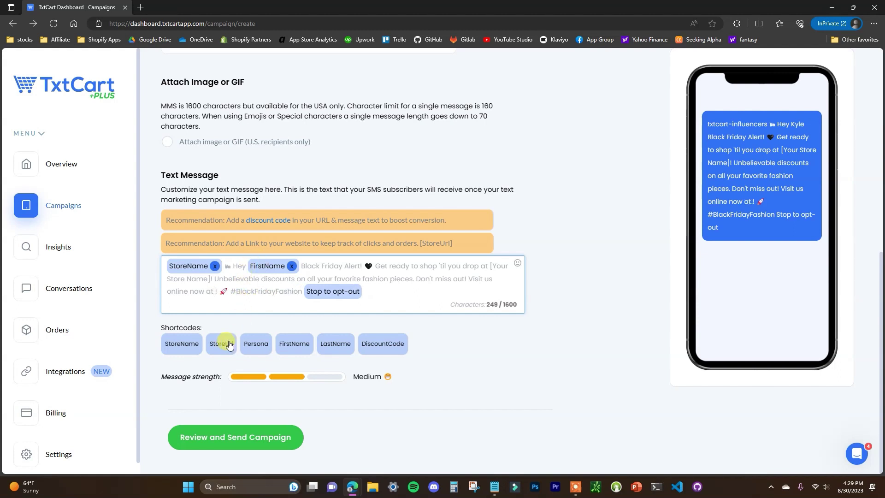
pyautogui.click(221, 344)
# Add "and use" after the store URL, followed by a DiscountCode shortcode with a unique percentage-amount code per client.
pyautogui.click(262, 293)
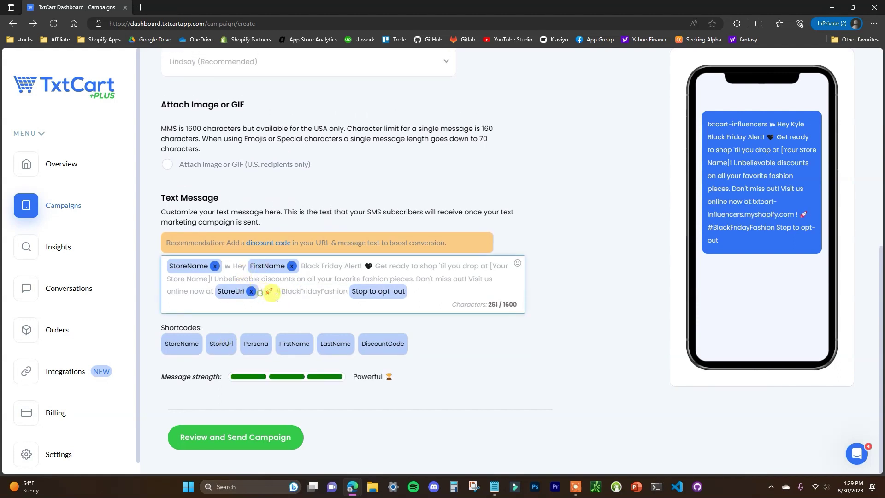
pyautogui.write('and use')
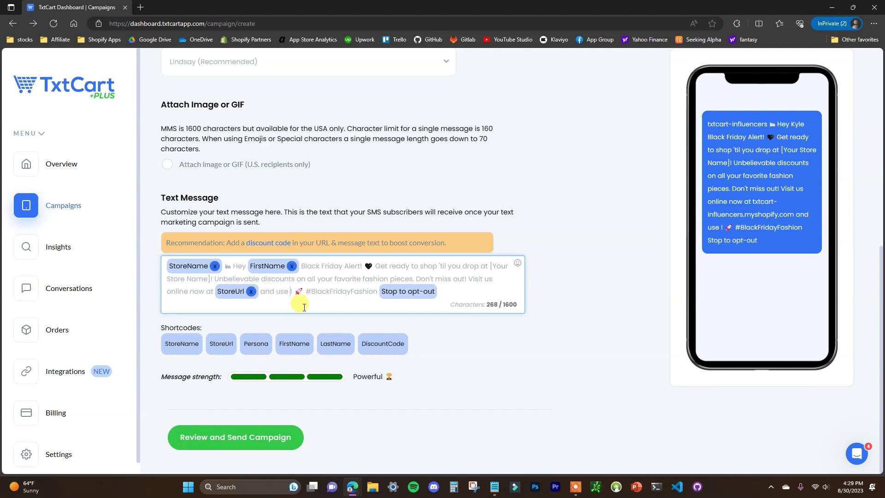
pyautogui.click(390, 348)
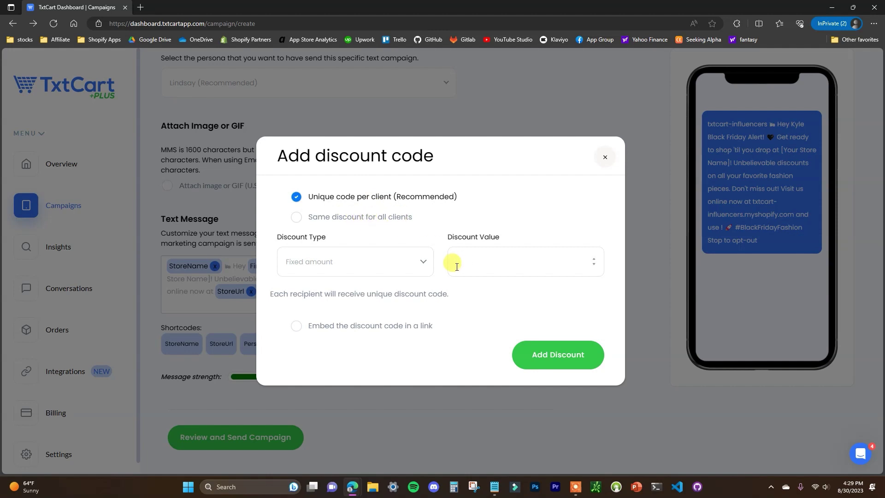
pyautogui.click(427, 258)
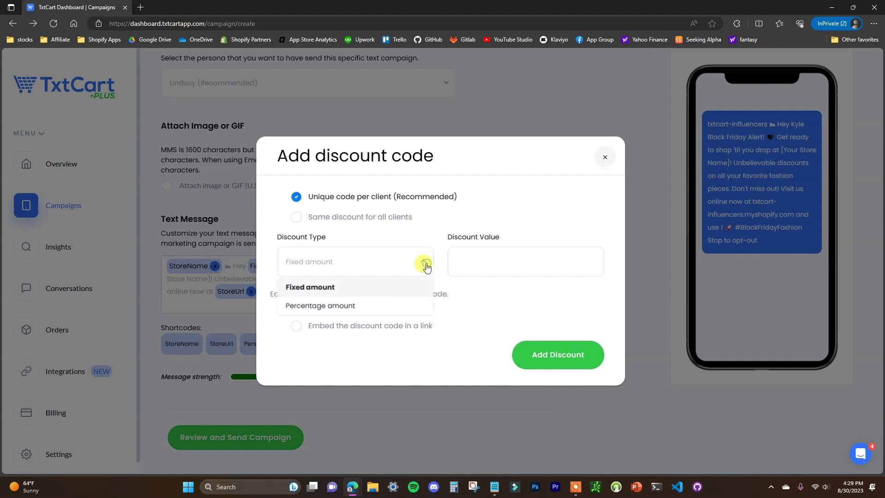
pyautogui.click(340, 303)
pyautogui.click(478, 262)
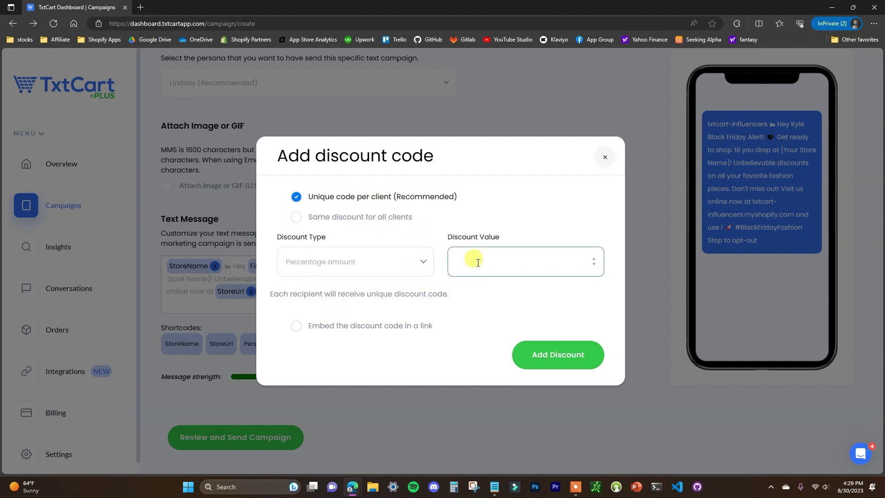
pyautogui.click(555, 355)
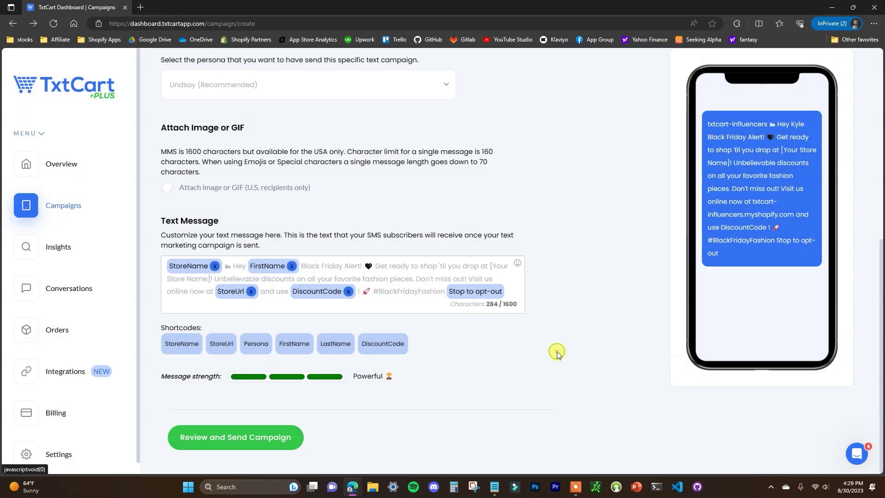
# Add "for 35% off" directly after the DiscountCode shortcode in the message.
pyautogui.click(359, 291)
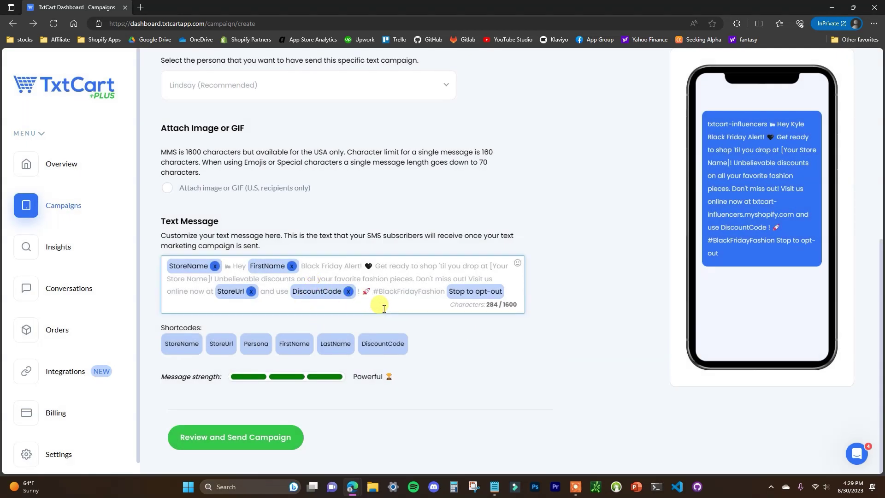
pyautogui.write('for 35')
pyautogui.write('% op')
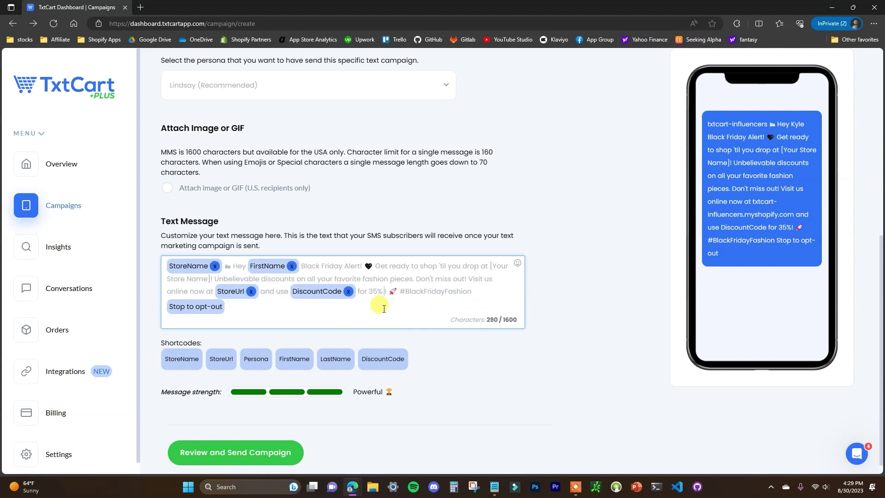
pyautogui.write('off')
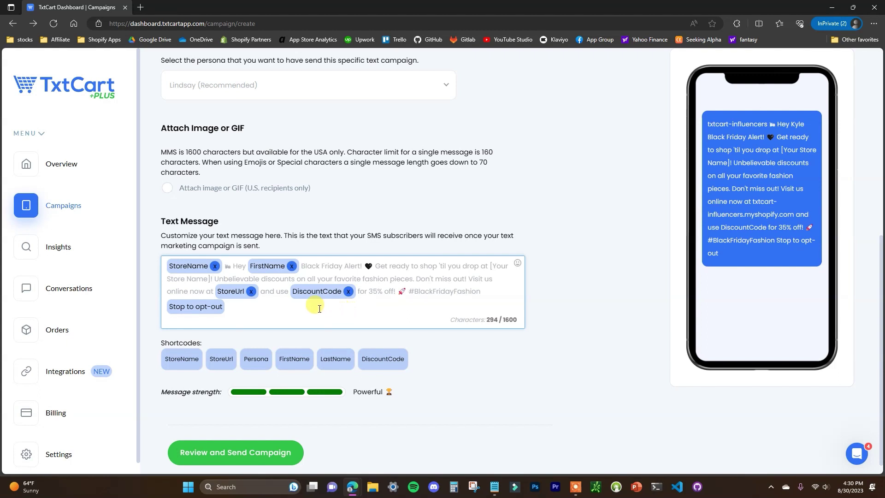
# Look over the audience, persona and message of the completed campaign and proceed to review and send it.
pyautogui.scroll(-1, 215, 290)
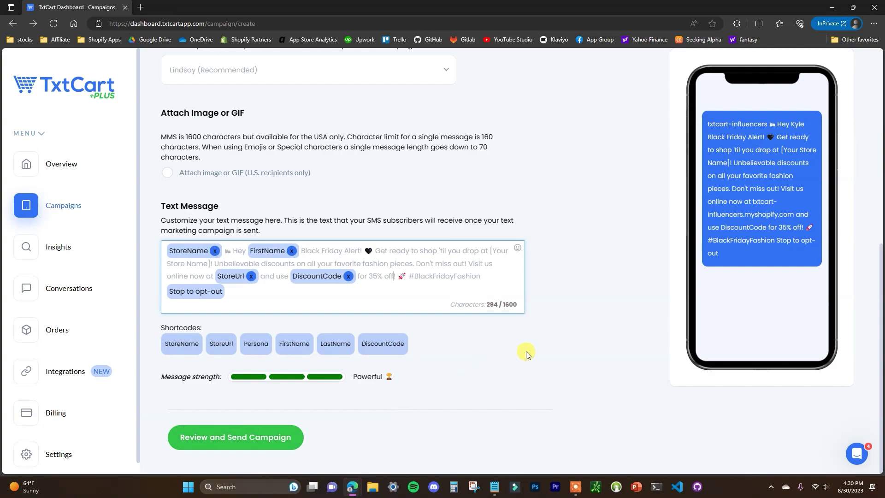
pyautogui.scroll(3, 480, 355)
pyautogui.scroll(-3, 470, 364)
pyautogui.scroll(8, 441, 395)
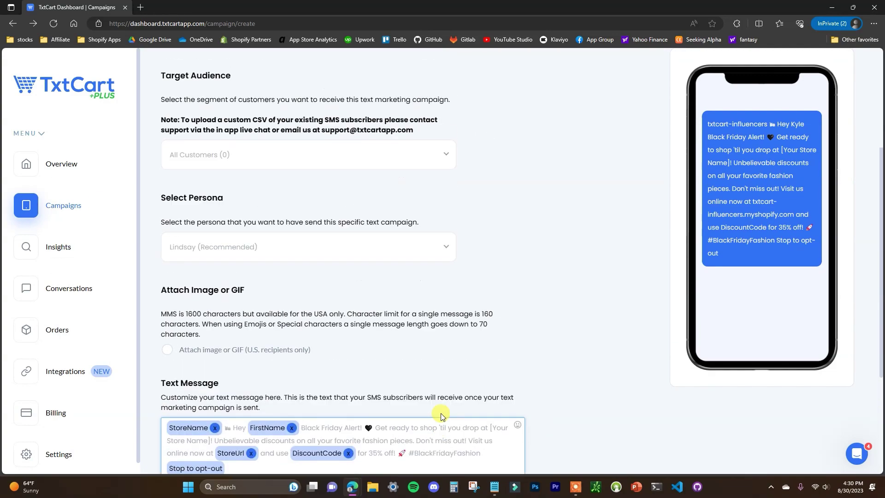
pyautogui.scroll(-8, 450, 406)
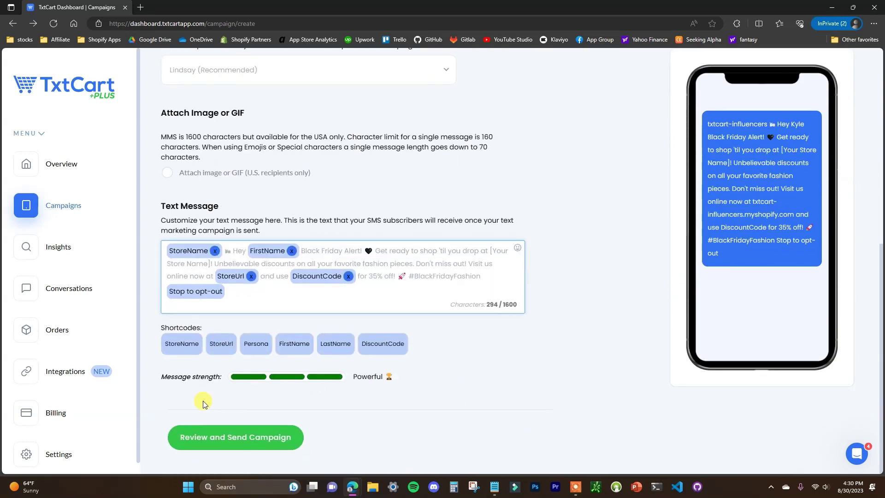
pyautogui.click(296, 436)
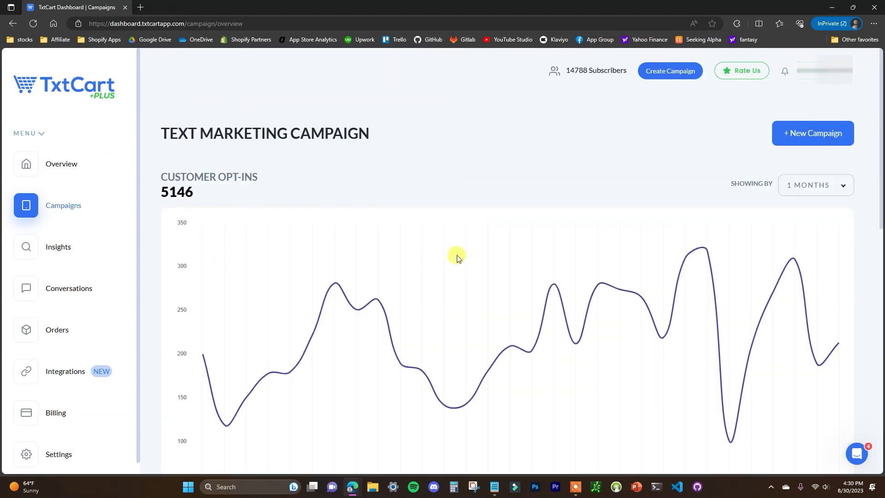
# Examine the customer opt-ins chart, the performance figures and the list of all campaigns on the campaign overview.
pyautogui.scroll(-2, 446, 253)
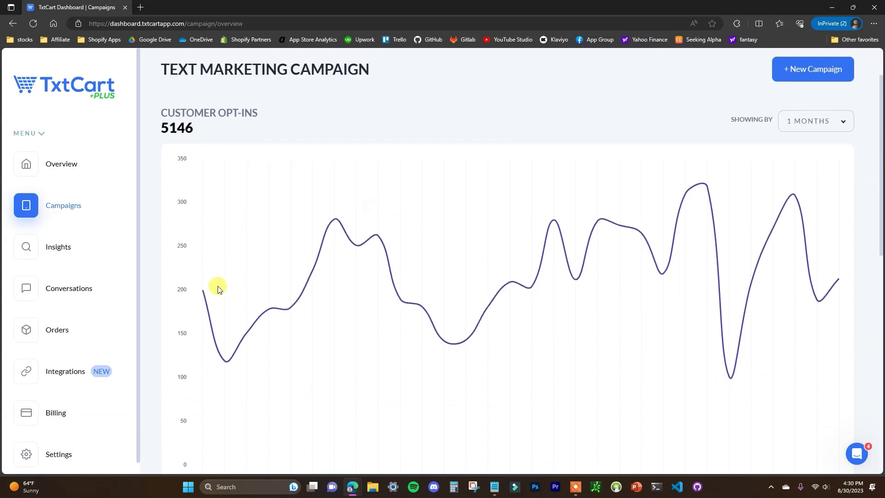
pyautogui.scroll(-4, 715, 291)
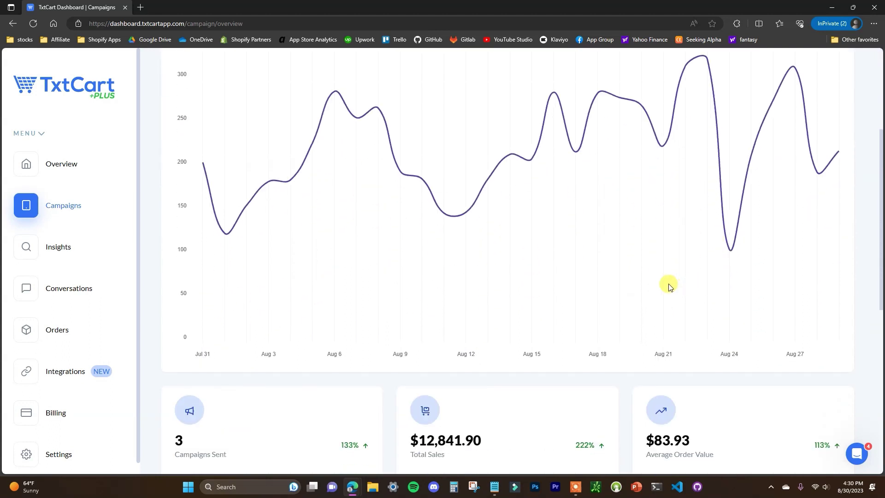
pyautogui.scroll(2, 256, 292)
pyautogui.scroll(-6, 607, 274)
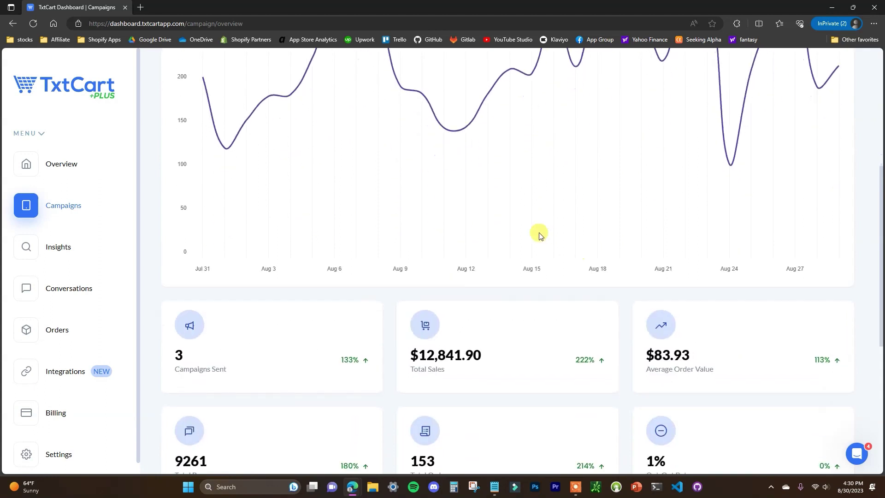
pyautogui.scroll(1, 484, 256)
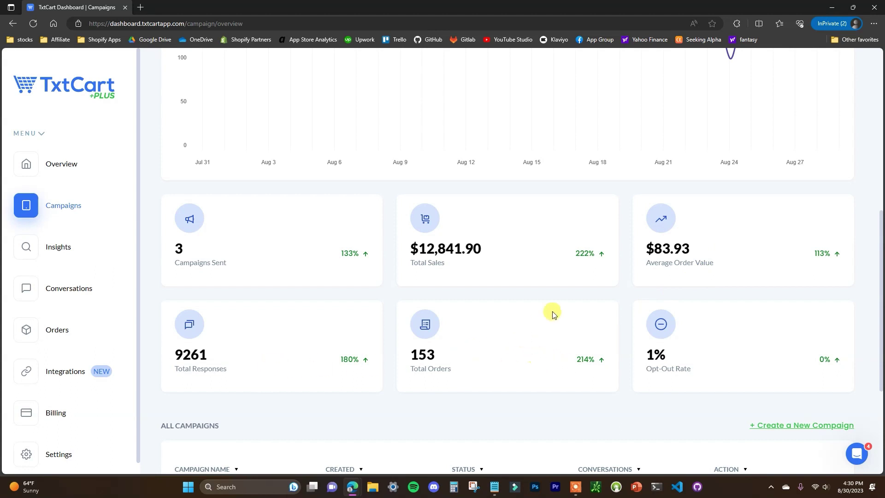
pyautogui.scroll(-4, 707, 366)
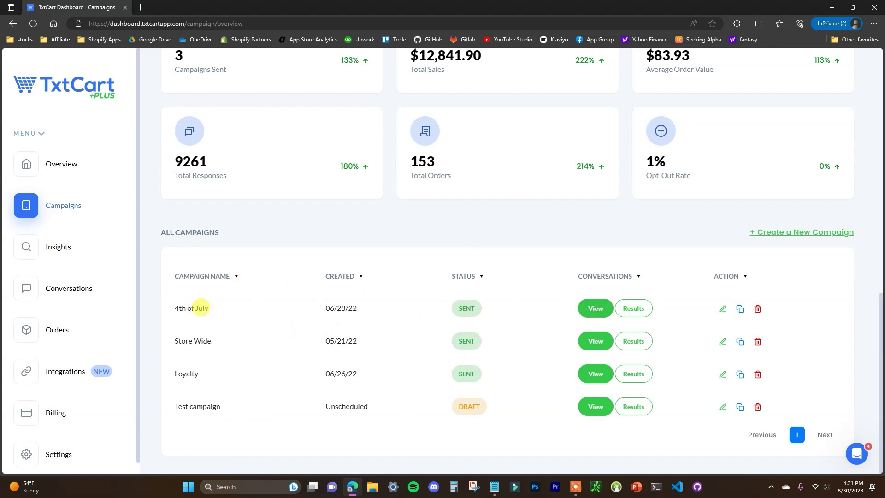
# Check the customer conversations and the campaign results of the 4th of July campaign.
pyautogui.click(594, 308)
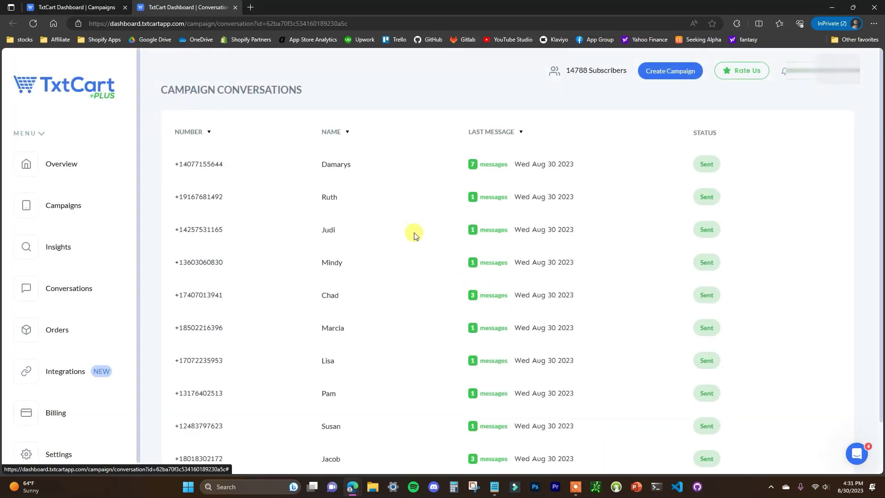
pyautogui.scroll(-2, 310, 320)
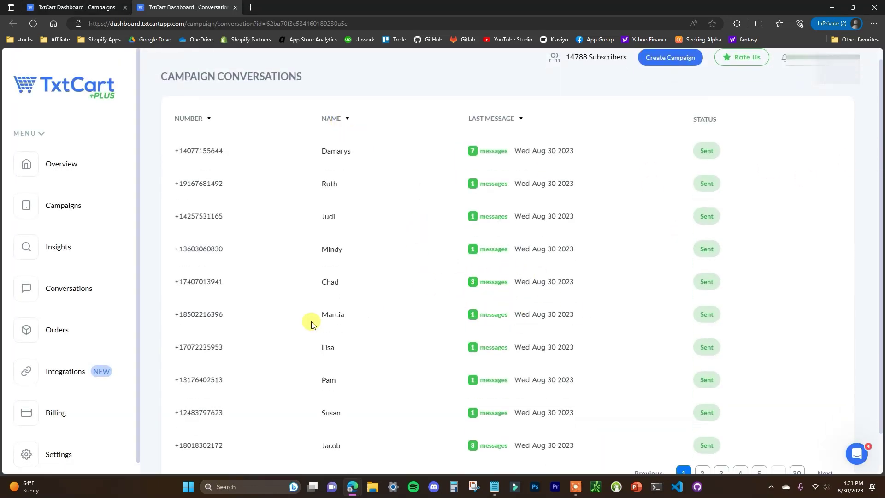
pyautogui.scroll(2, 401, 358)
pyautogui.click(83, 7)
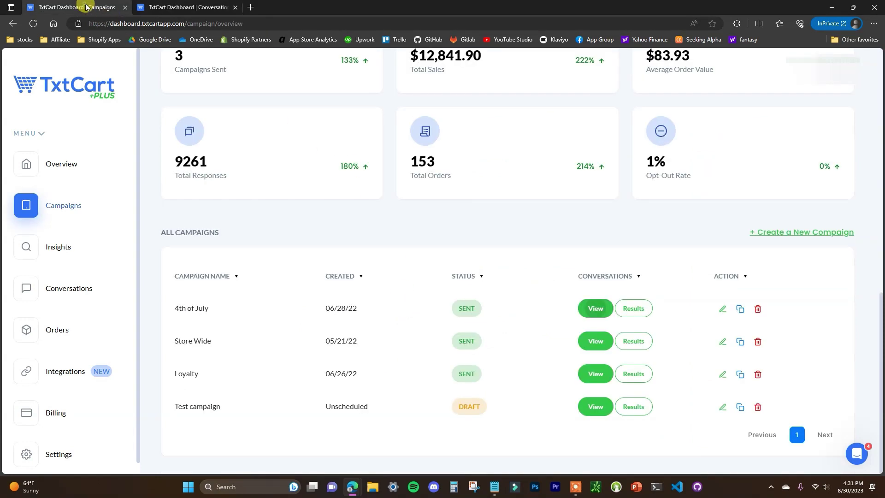
pyautogui.click(640, 307)
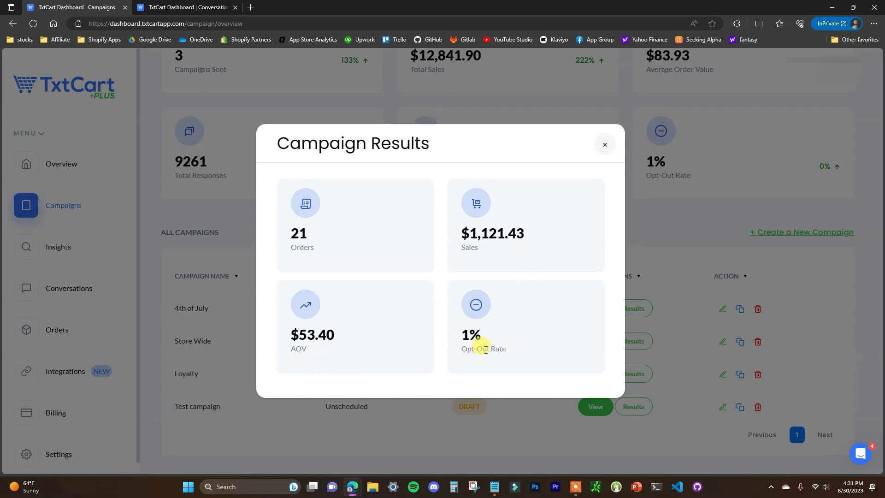
pyautogui.click(605, 145)
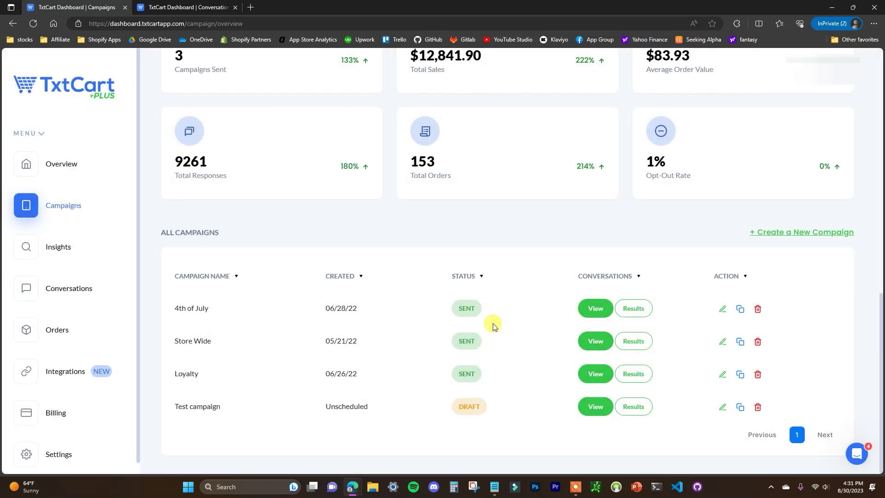
# Open the insights and examine the total sales chart and the most recovered and most abandoned products.
pyautogui.click(78, 247)
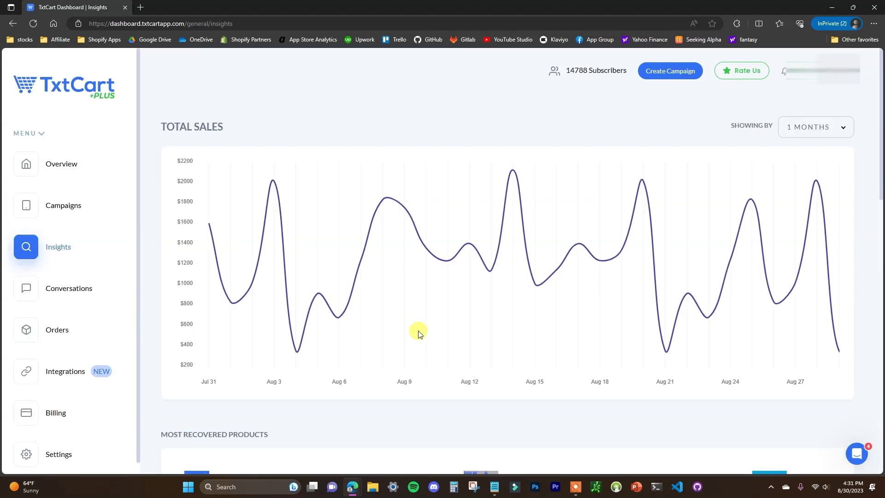
pyautogui.scroll(-7, 419, 332)
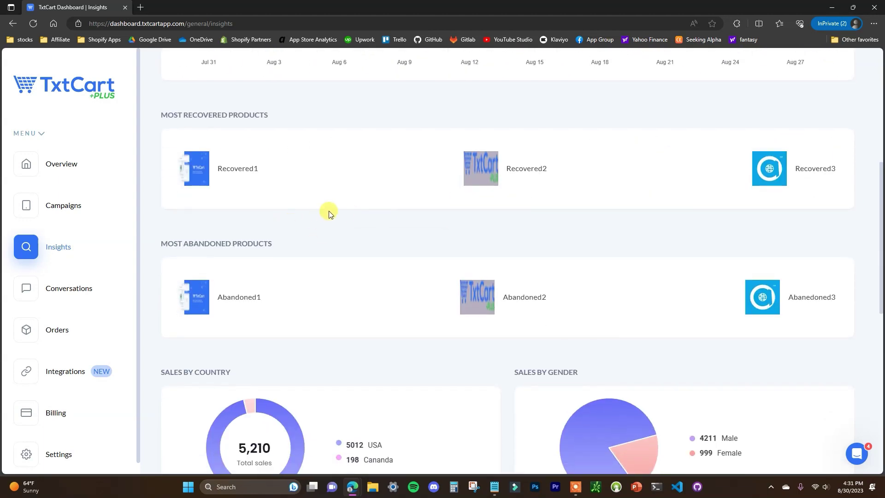
pyautogui.scroll(1, 277, 217)
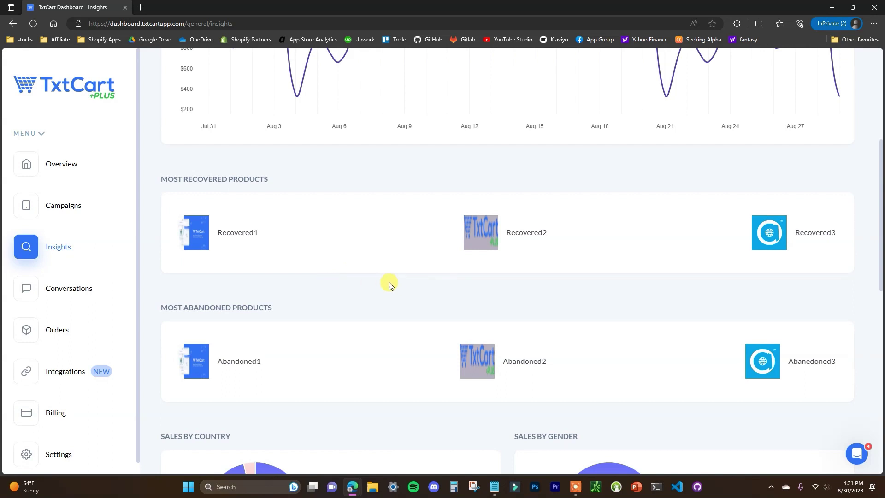
pyautogui.scroll(-1, 365, 274)
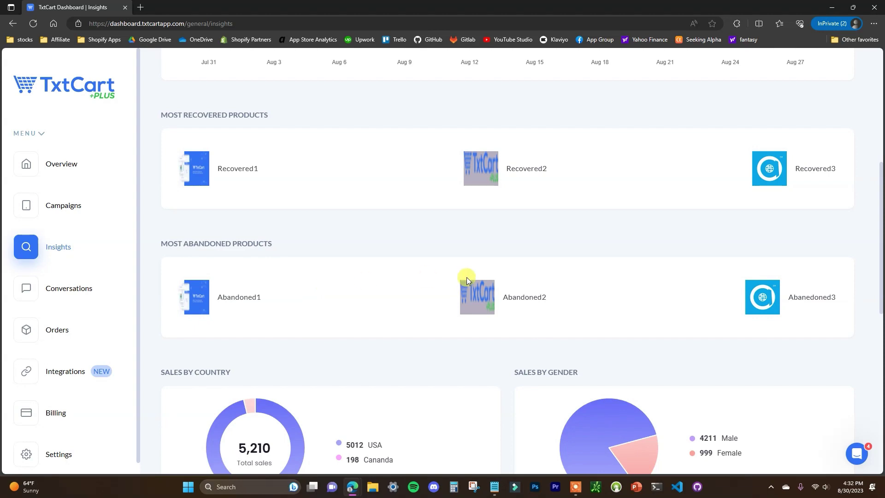
# Examine the sales by country and gender, the monthly text figures and the message breakdown by volume.
pyautogui.scroll(-2, 456, 270)
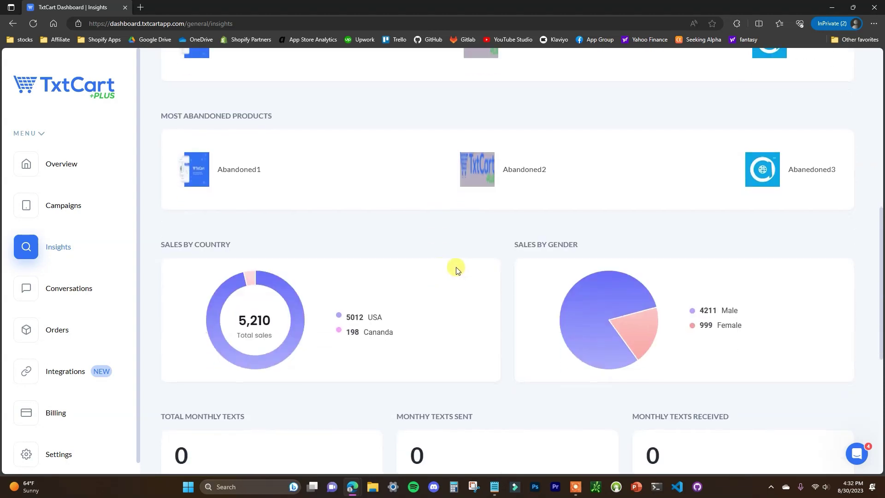
pyautogui.scroll(1, 475, 265)
pyautogui.scroll(-1, 517, 258)
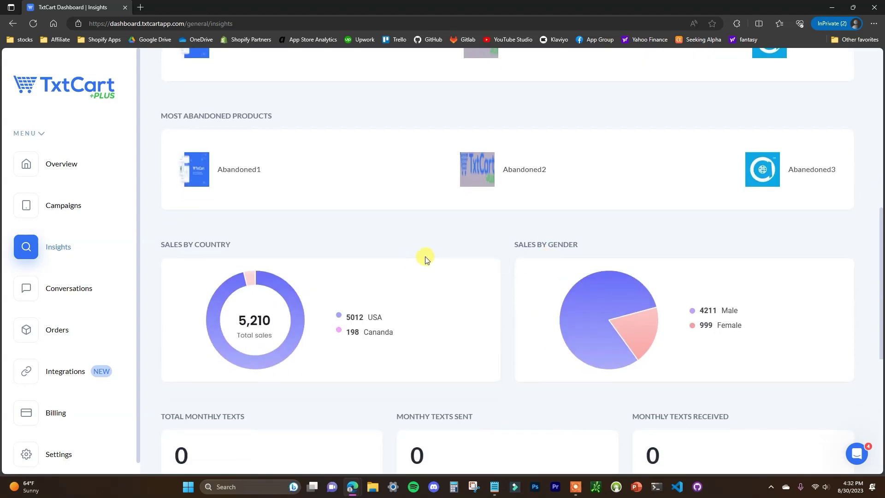
pyautogui.scroll(-1, 438, 260)
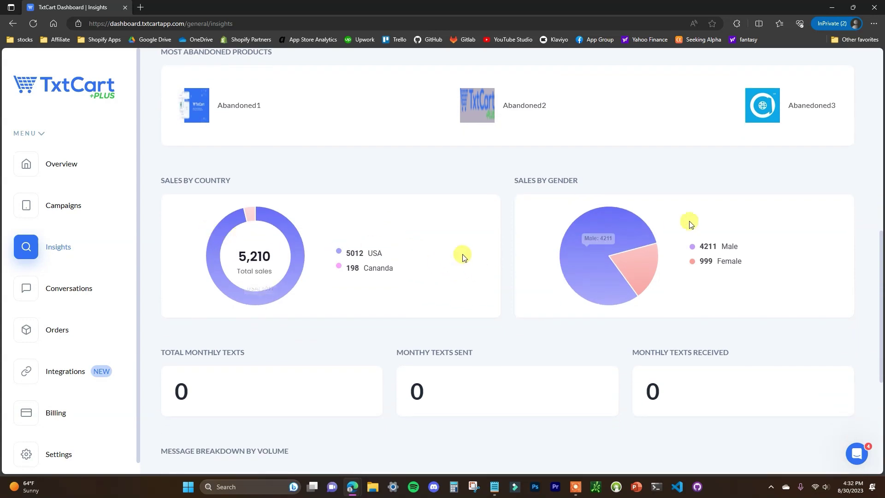
pyautogui.scroll(-3, 652, 213)
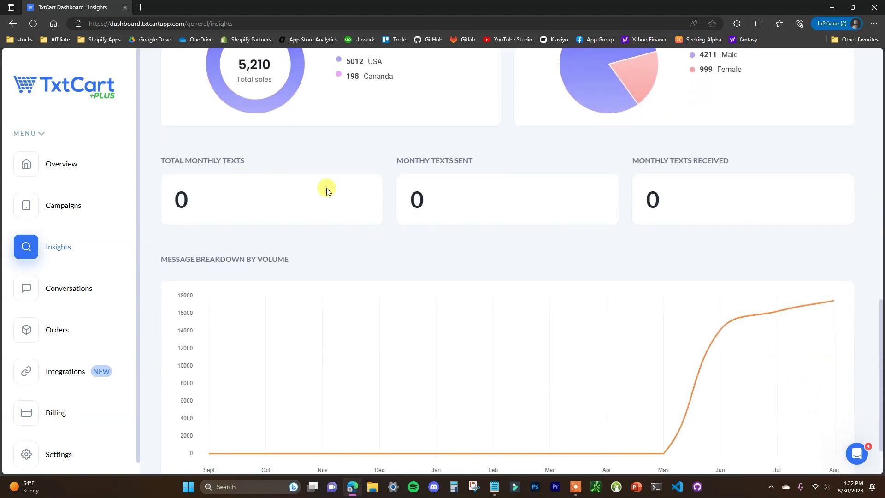
pyautogui.scroll(-1, 484, 240)
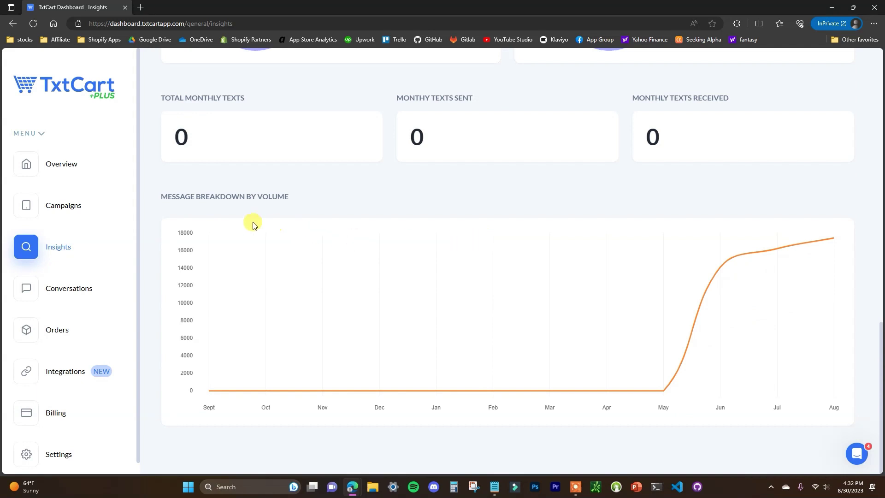
pyautogui.scroll(1, 389, 322)
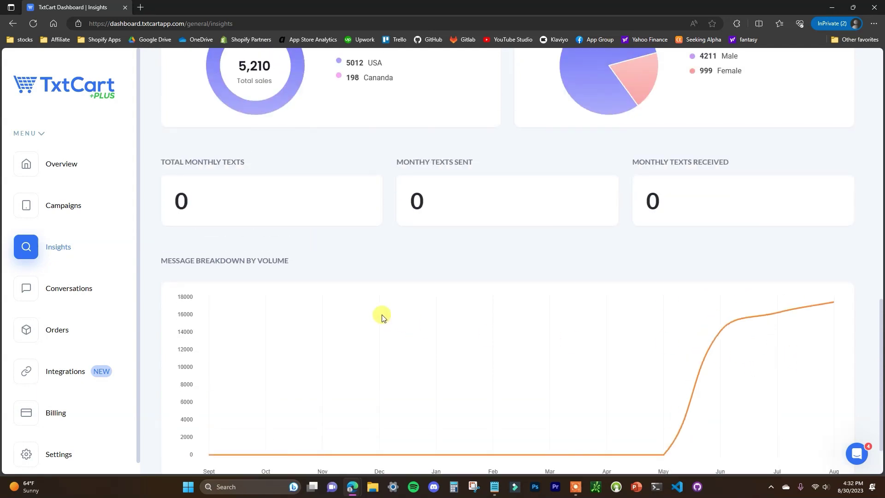
# Look over the abandoned cart conversations and read the three-message exchange of the first customer listed.
pyautogui.click(75, 288)
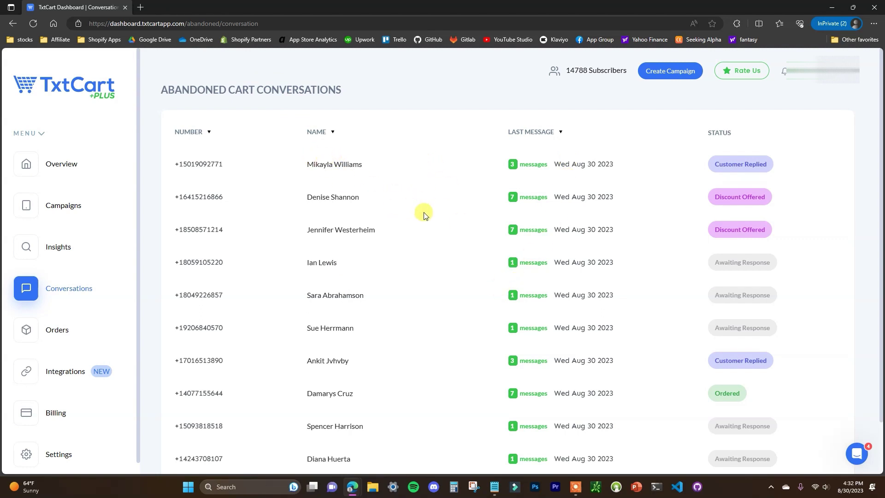
pyautogui.scroll(-3, 417, 221)
pyautogui.scroll(3, 419, 229)
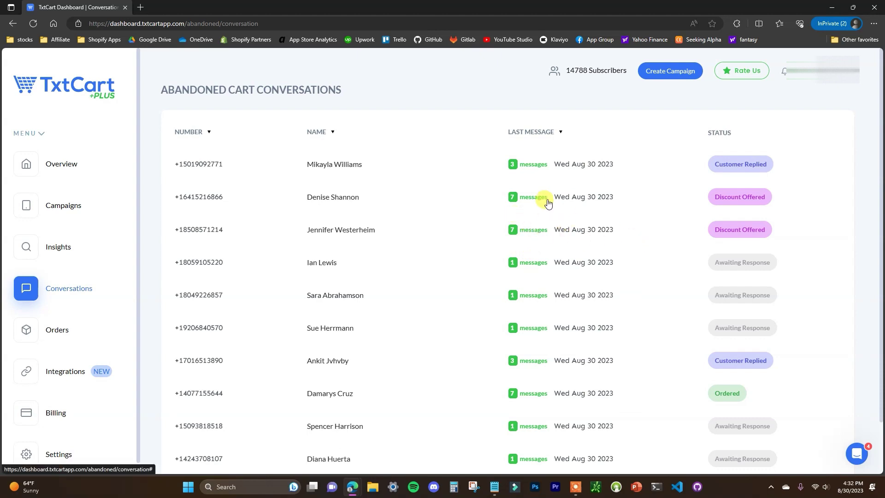
pyautogui.click(531, 165)
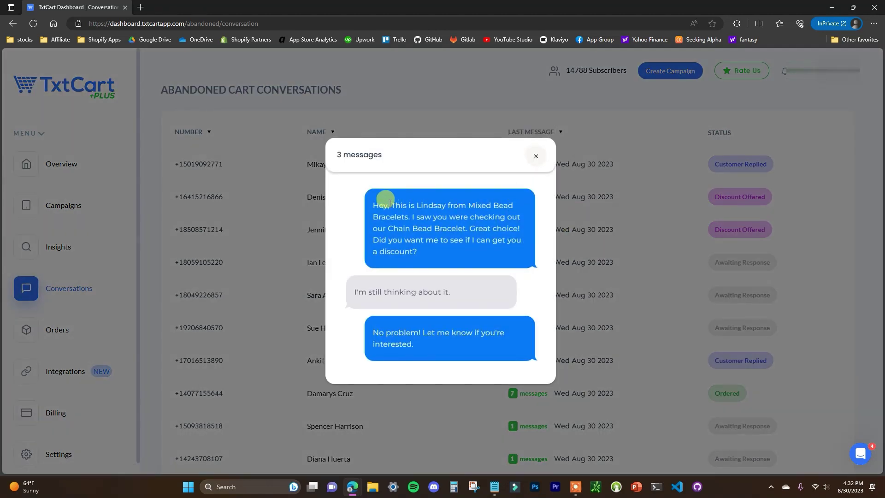
pyautogui.moveTo(389, 203); pyautogui.dragTo(417, 204)
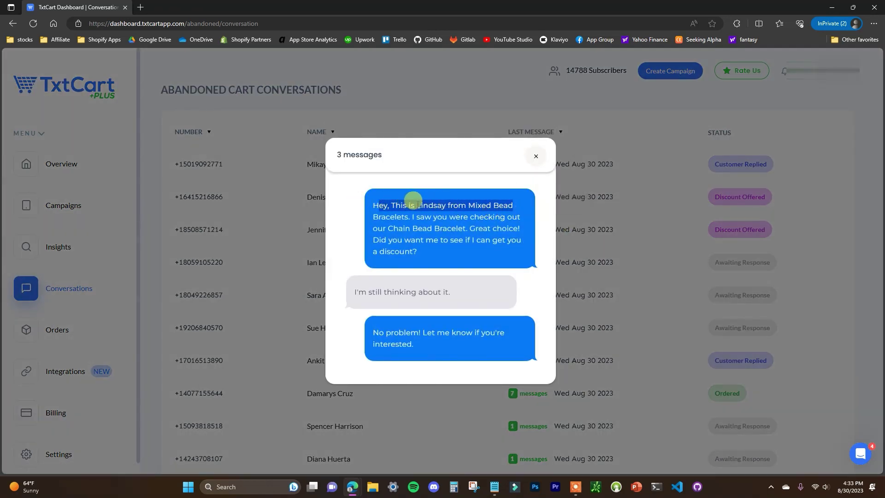
pyautogui.click(430, 211)
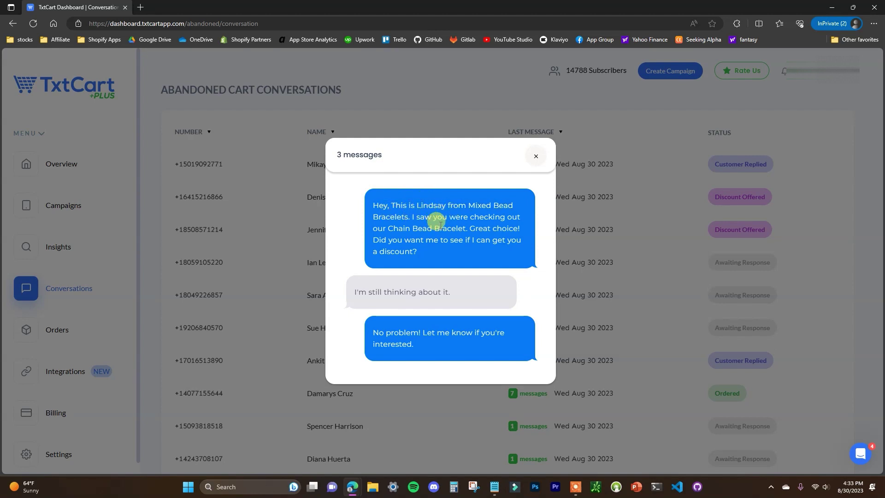
pyautogui.moveTo(376, 238); pyautogui.dragTo(493, 252)
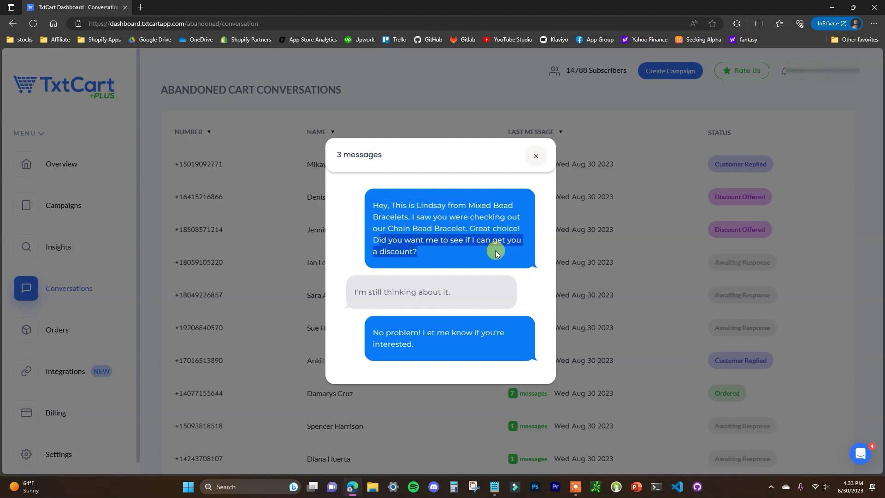
pyautogui.click(440, 254)
pyautogui.moveTo(486, 293); pyautogui.dragTo(420, 292)
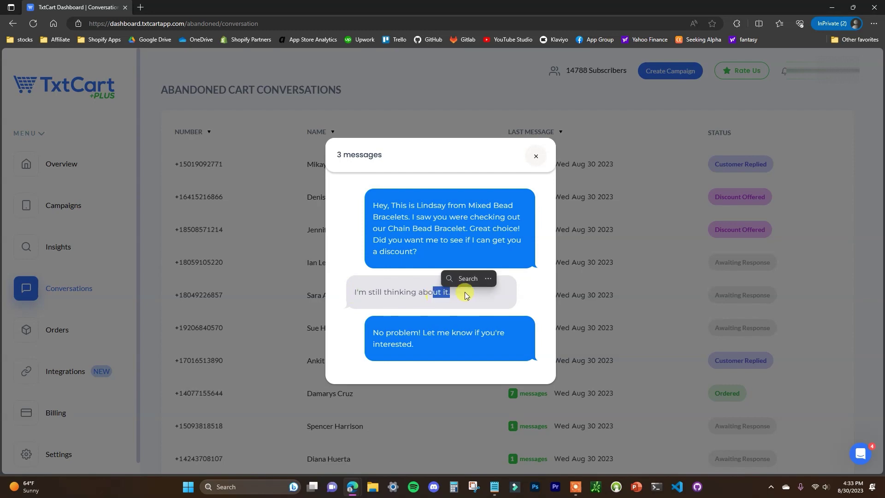
pyautogui.click(463, 314)
pyautogui.click(536, 157)
# Check another "Customer Replied" conversation and an "Awaiting Response" conversation further down the list.
pyautogui.scroll(-2, 546, 165)
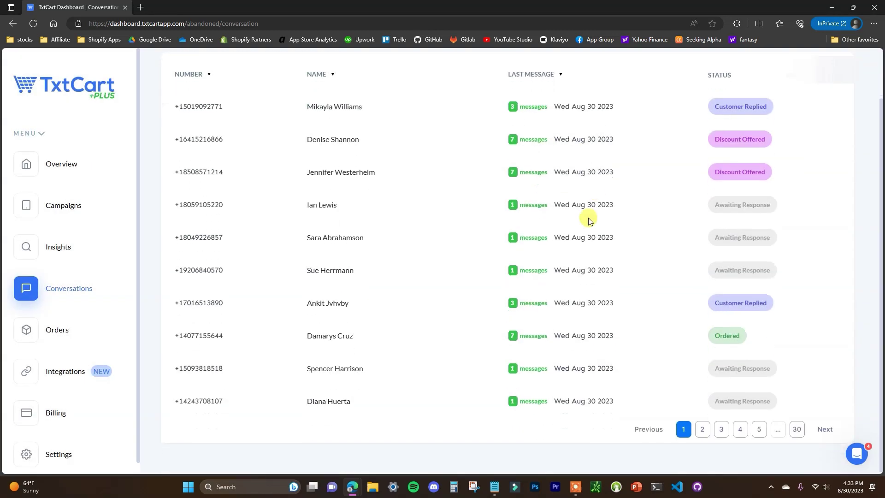
pyautogui.click(533, 302)
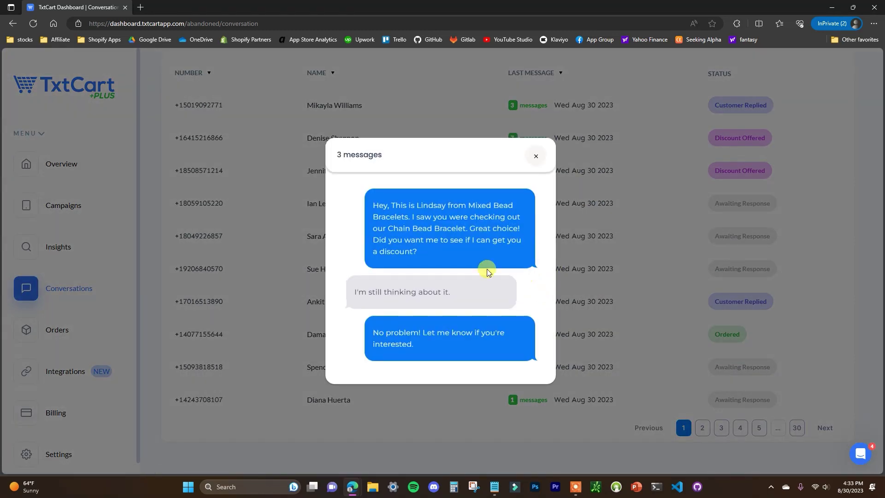
pyautogui.click(536, 157)
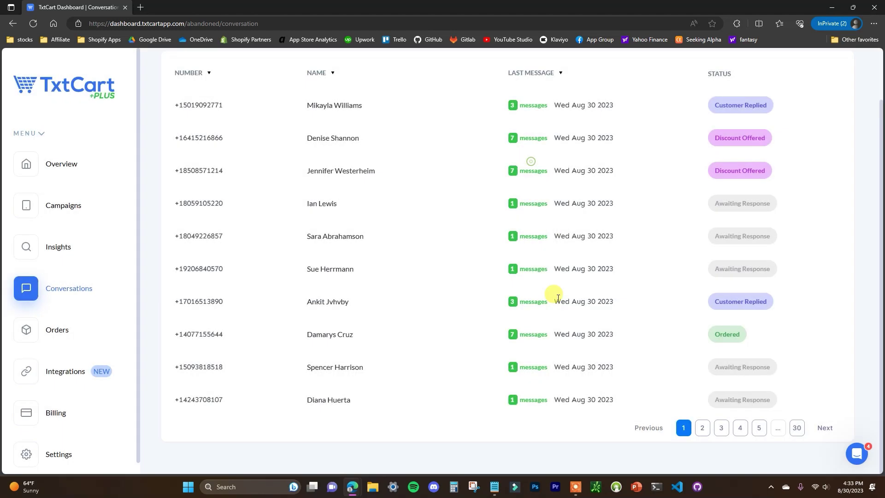
pyautogui.click(535, 366)
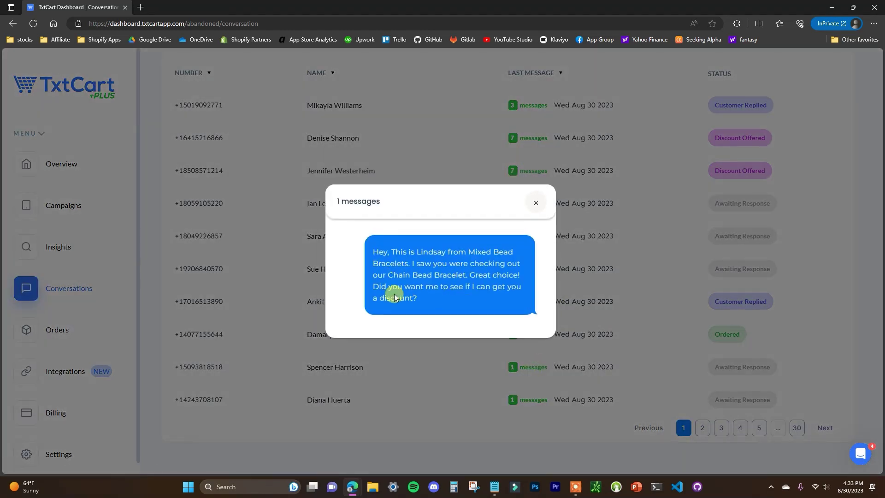
pyautogui.click(535, 202)
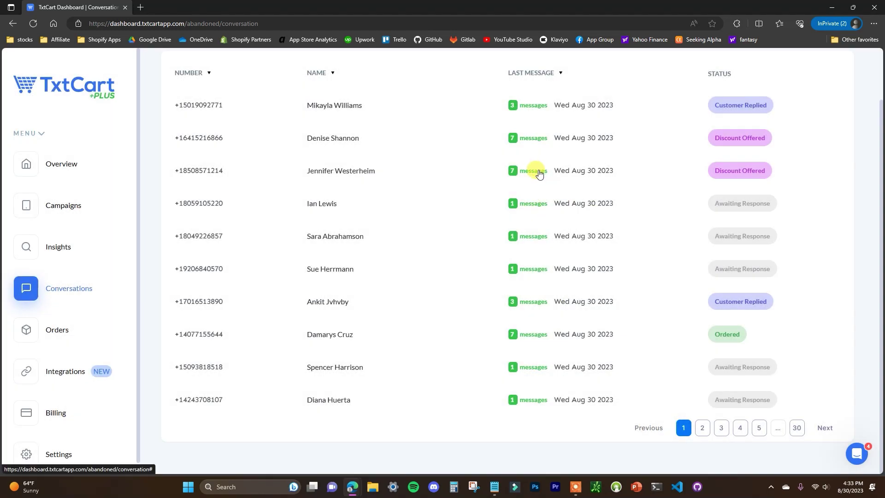
# Read the full conversation of the customer with the "Ordered" status, including the discount offer and cart link, and close it.
pyautogui.click(531, 335)
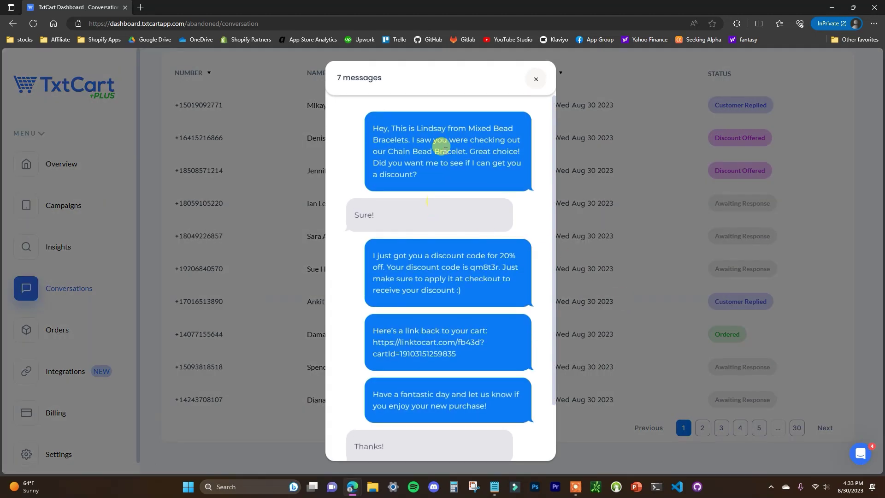
pyautogui.moveTo(371, 123); pyautogui.dragTo(449, 179)
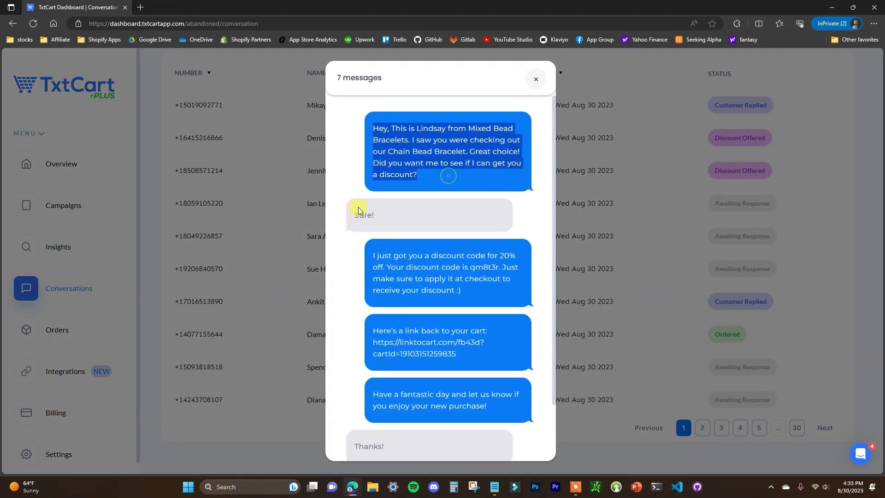
pyautogui.click(401, 215)
pyautogui.scroll(-2, 428, 192)
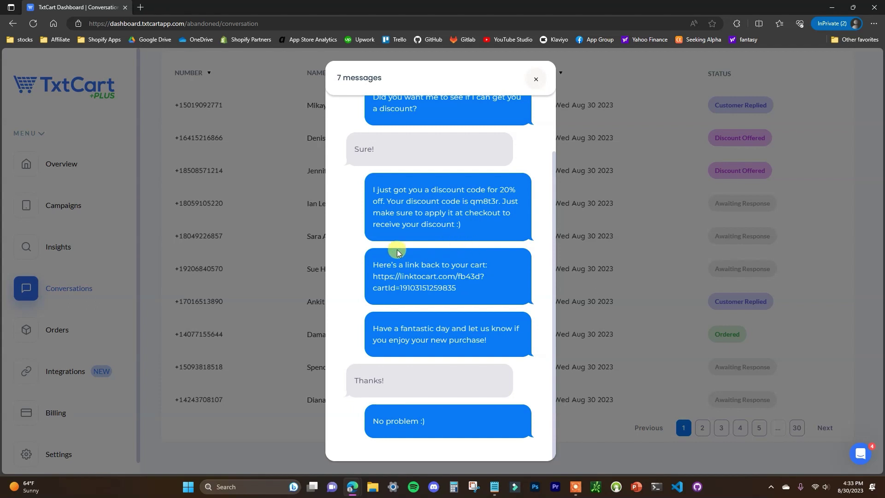
pyautogui.moveTo(389, 276); pyautogui.dragTo(481, 283)
pyautogui.click(417, 375)
pyautogui.scroll(2, 448, 308)
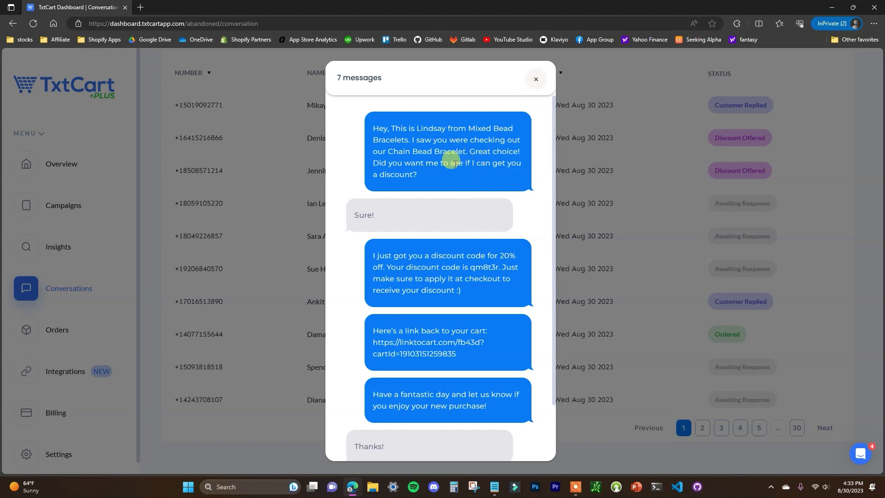
pyautogui.click(537, 76)
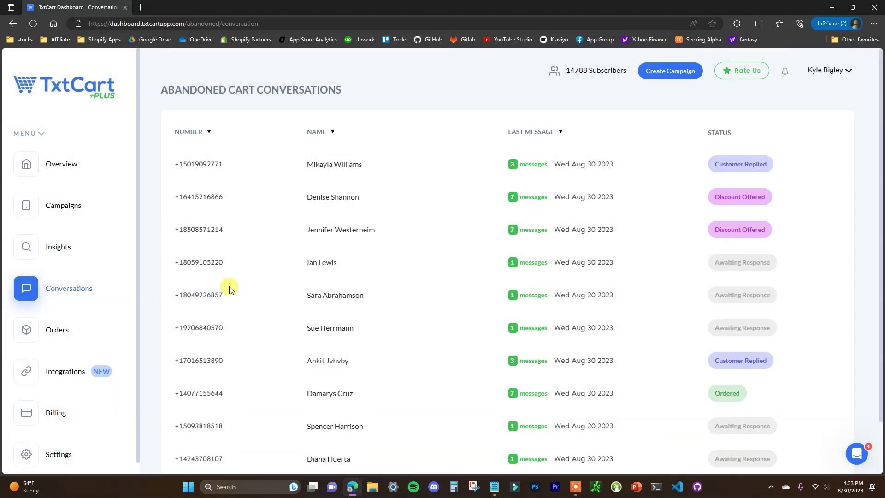
# Open the orders and look over the latest orders with their applied discounts, totals and Shopify links.
pyautogui.click(82, 332)
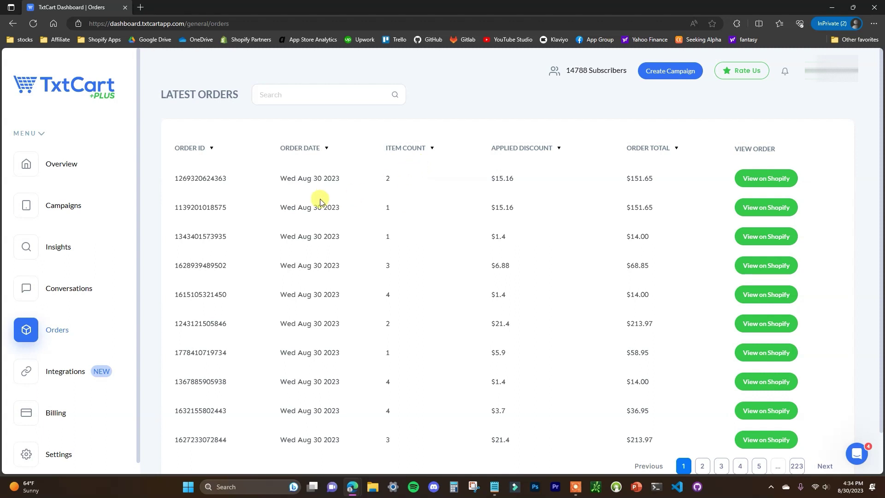
pyautogui.scroll(-1, 721, 202)
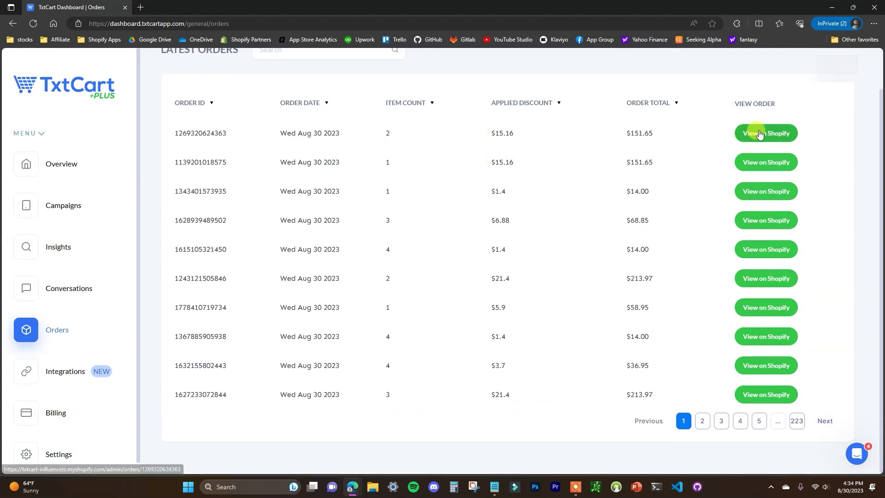
pyautogui.scroll(1, 506, 262)
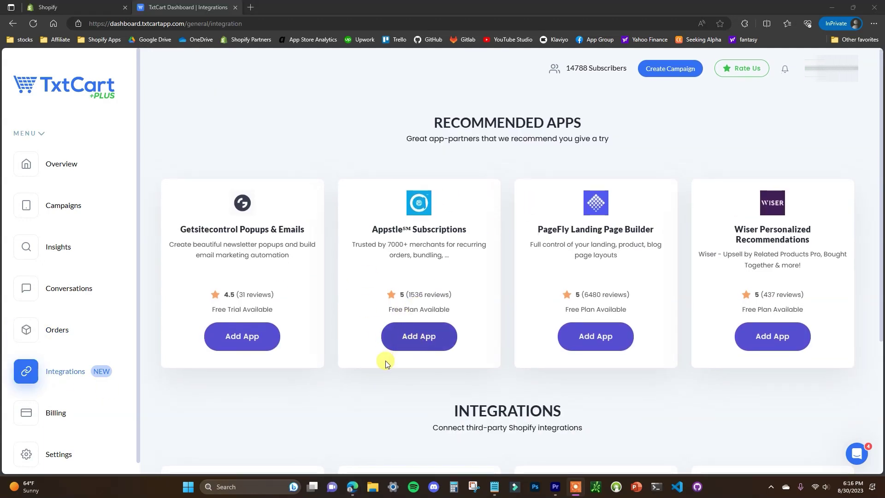
# Look over the recommended partner apps and the third-party Shopify integrations on the integrations page.
pyautogui.scroll(-4, 415, 354)
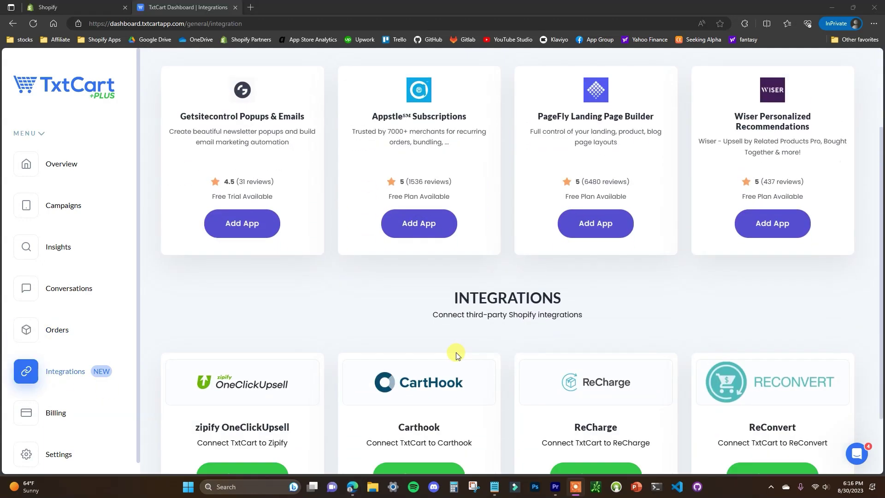
pyautogui.scroll(2, 599, 295)
pyautogui.scroll(-1, 633, 302)
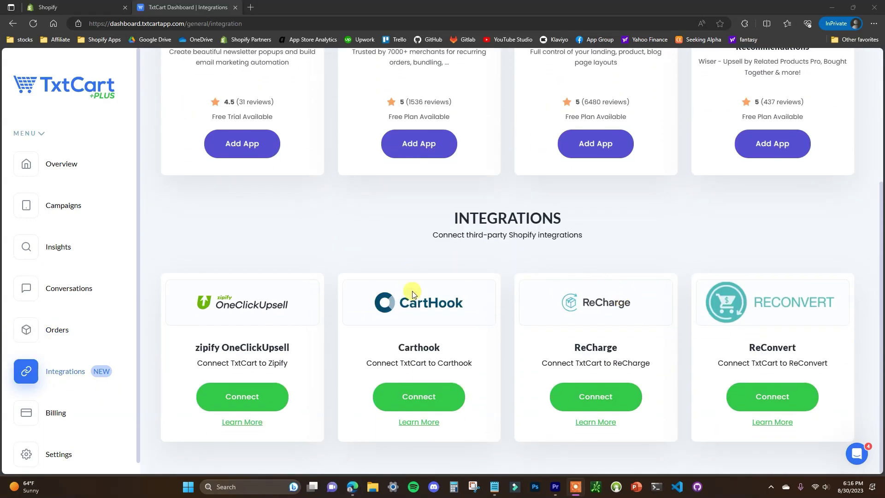
pyautogui.scroll(1, 427, 308)
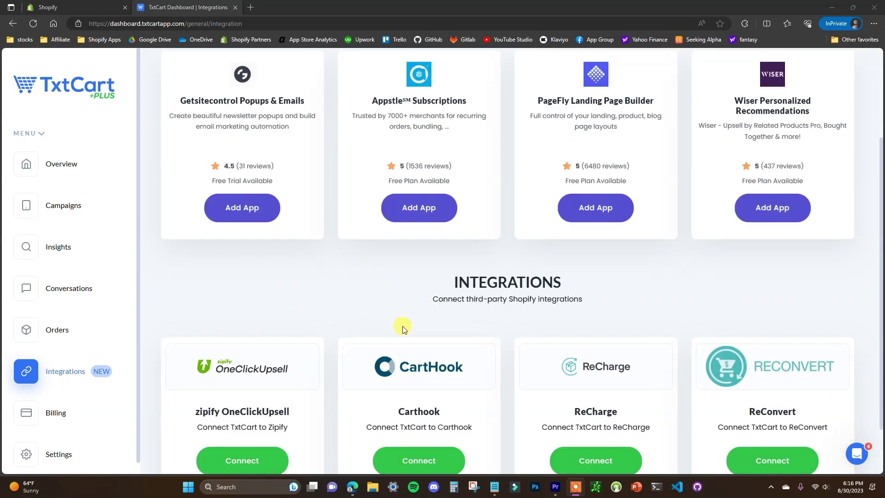
pyautogui.scroll(1, 402, 328)
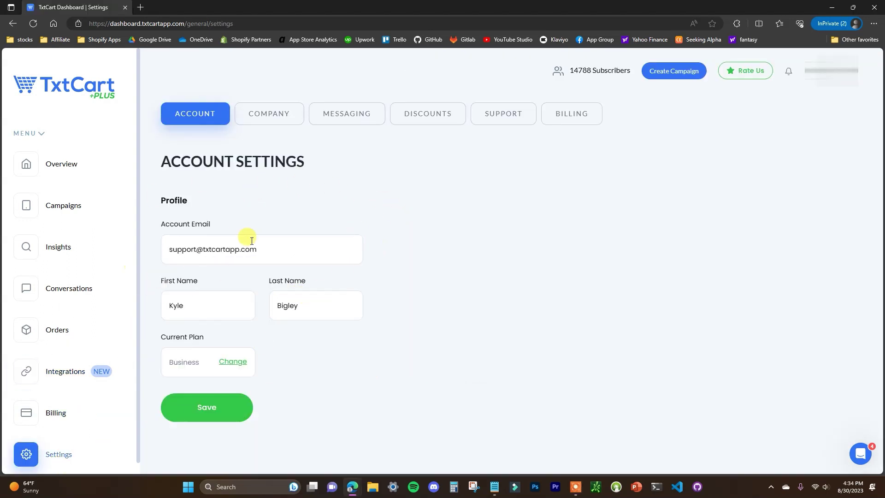
# Open the company settings and look over the display name and the texting status option for abandoned cart texts.
pyautogui.click(288, 119)
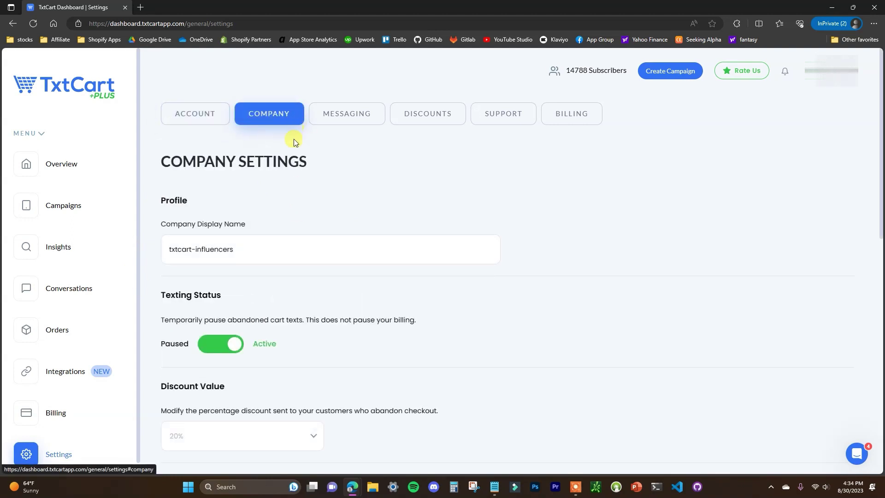
pyautogui.scroll(-1, 298, 157)
pyautogui.scroll(-1, 336, 270)
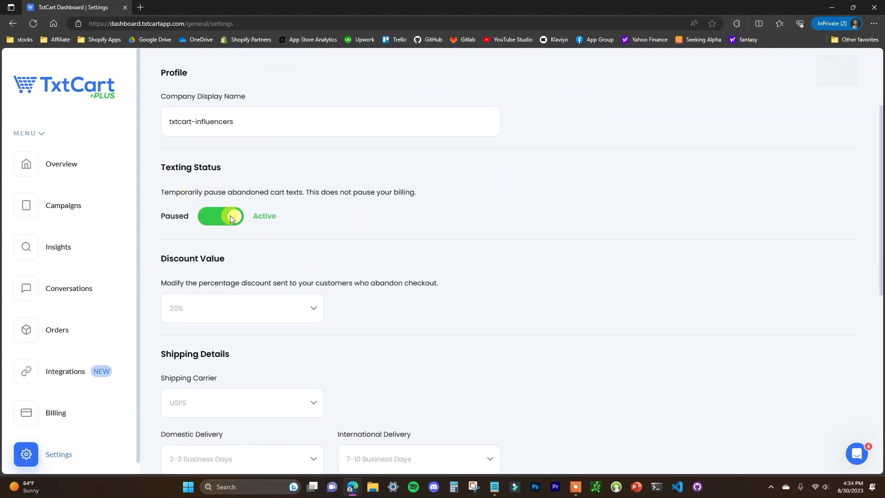
pyautogui.moveTo(158, 168); pyautogui.dragTo(237, 164)
pyautogui.click(237, 164)
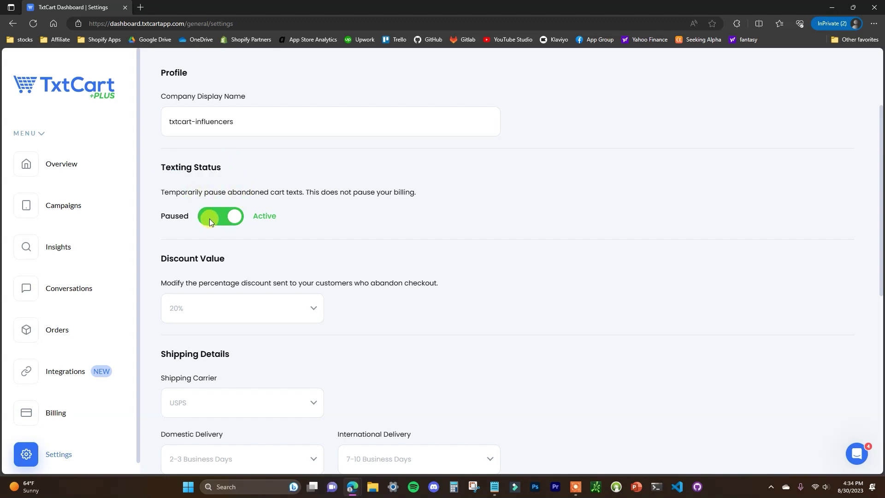
# Review the company's abandoned-checkout discount value, shipping details, return policy, consent format and persona choices.
pyautogui.scroll(-1, 312, 250)
pyautogui.click(241, 243)
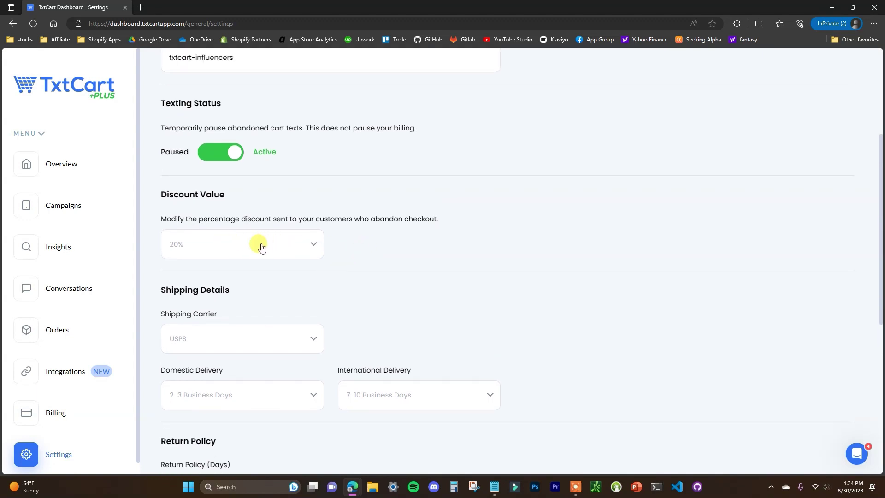
pyautogui.scroll(-2, 306, 245)
pyautogui.scroll(-2, 274, 210)
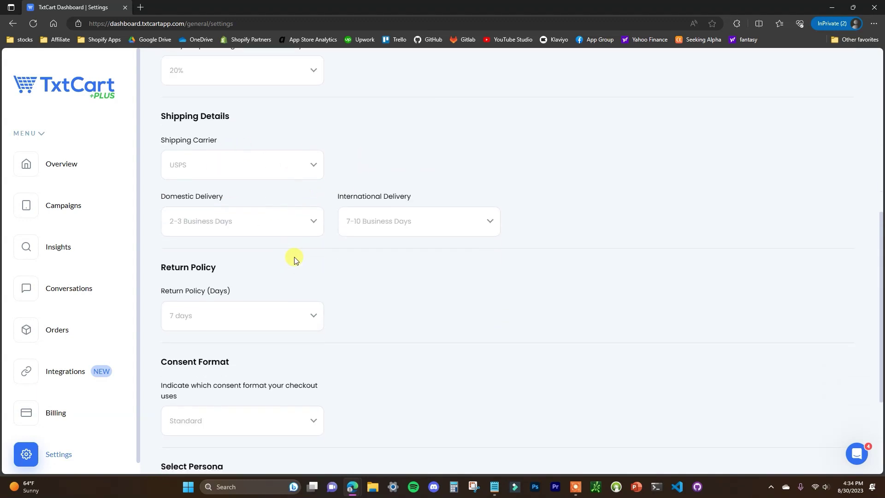
pyautogui.scroll(-1, 283, 272)
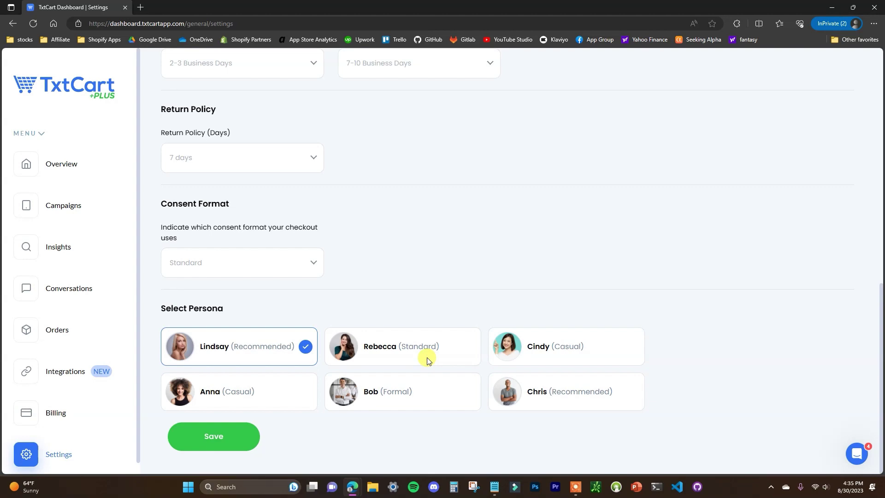
# Open the messaging settings and review the sending numbers for each country and the quiet hours period.
pyautogui.scroll(7, 438, 358)
pyautogui.scroll(5, 439, 353)
pyautogui.click(346, 114)
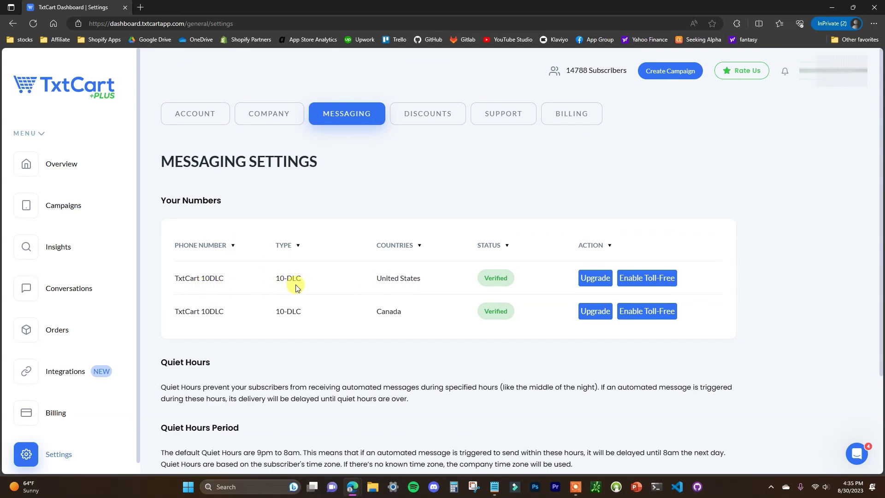
pyautogui.scroll(-1, 295, 284)
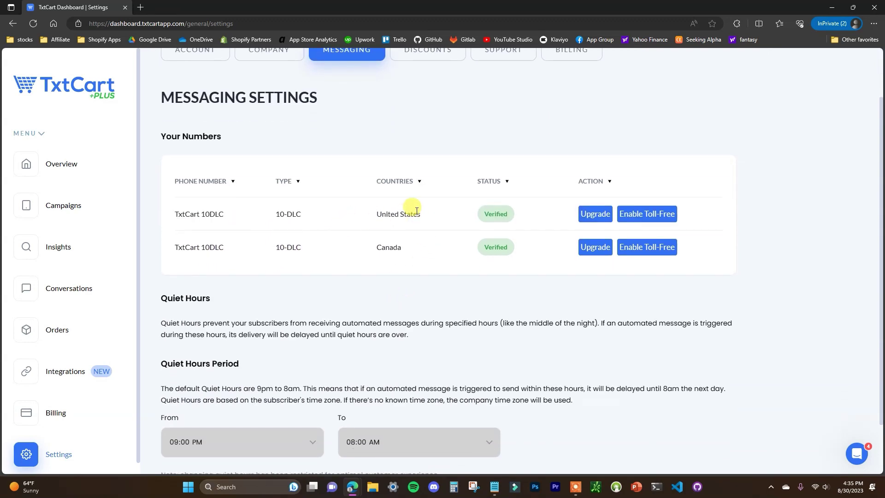
pyautogui.scroll(-1, 371, 272)
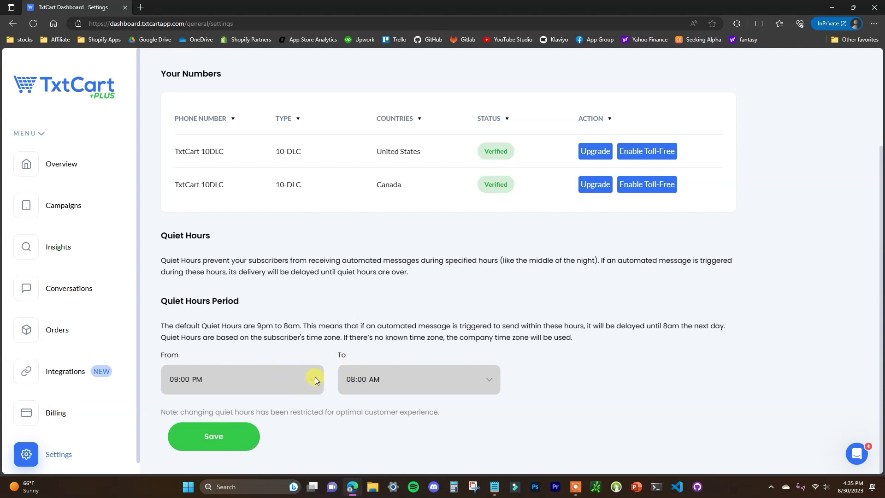
# Check the custom SMS discount code in the discount settings and return to the dashboard overview.
pyautogui.scroll(3, 344, 389)
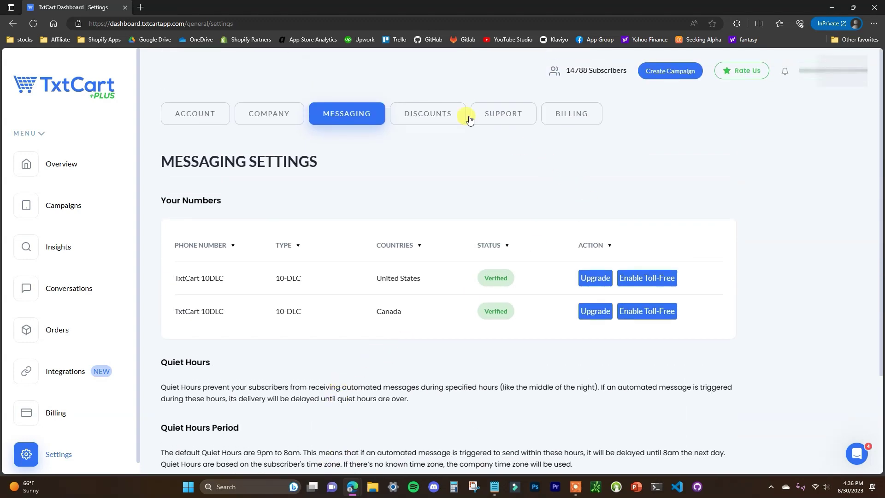
pyautogui.click(449, 109)
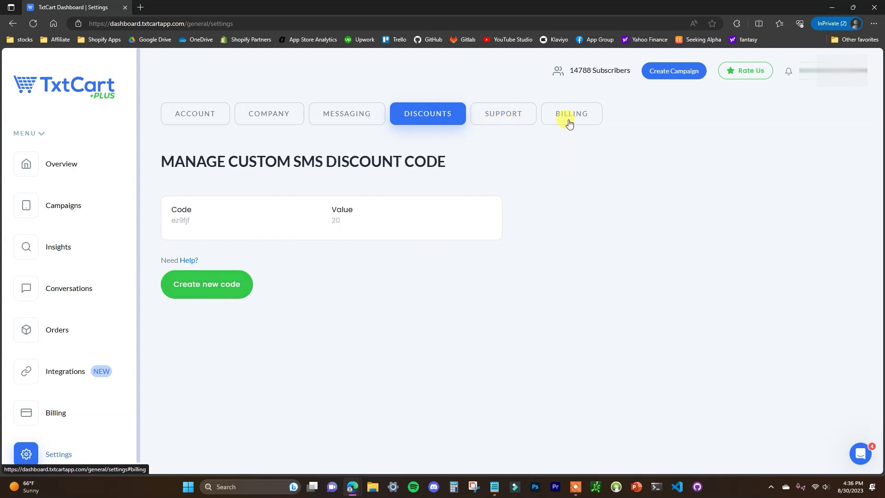
pyautogui.click(87, 178)
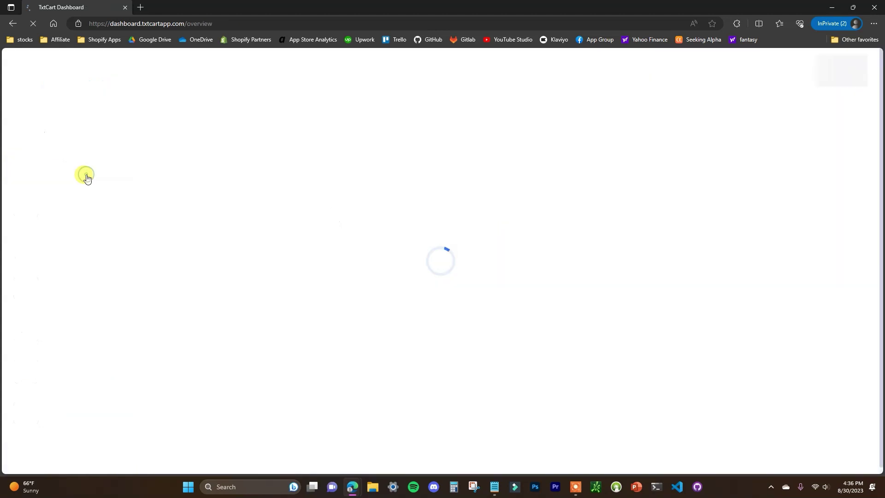